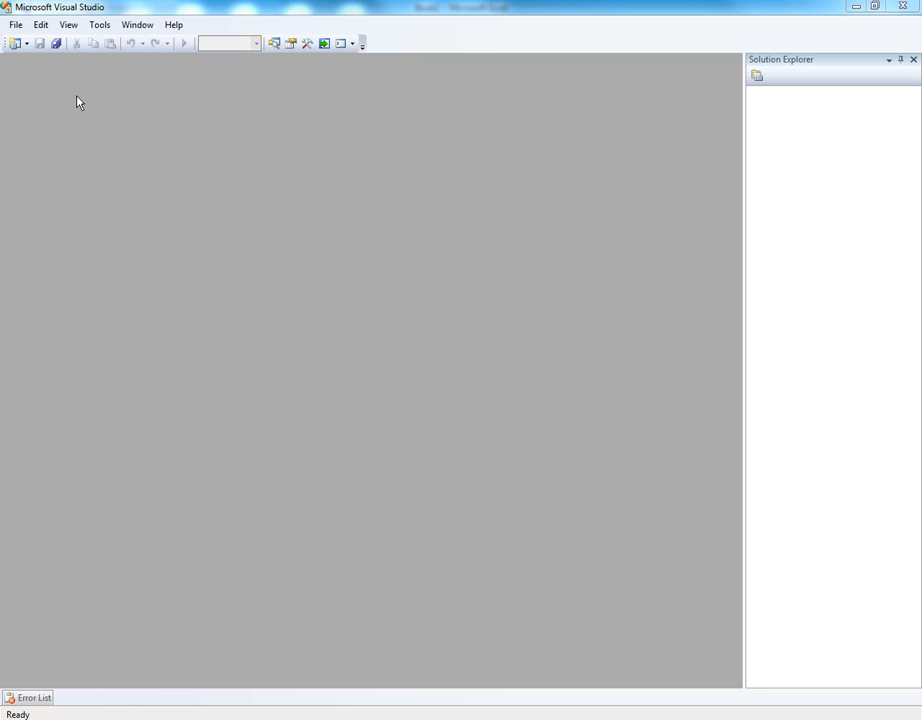
Step: Create a new Analysis Services project named Writebacktest
left_click(18, 27)
mouse_move(28, 45)
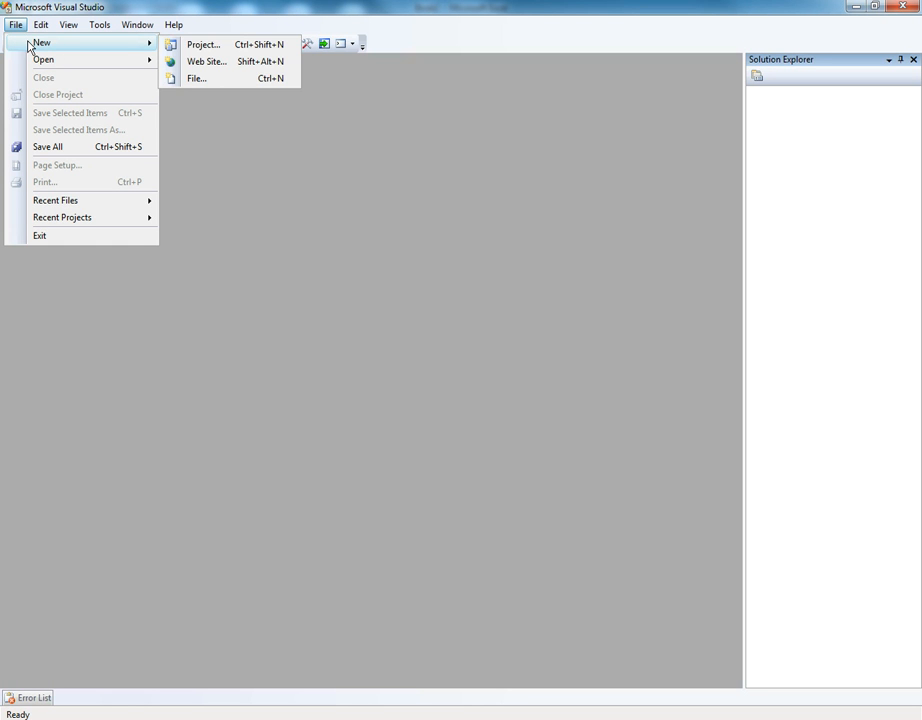
left_click(190, 51)
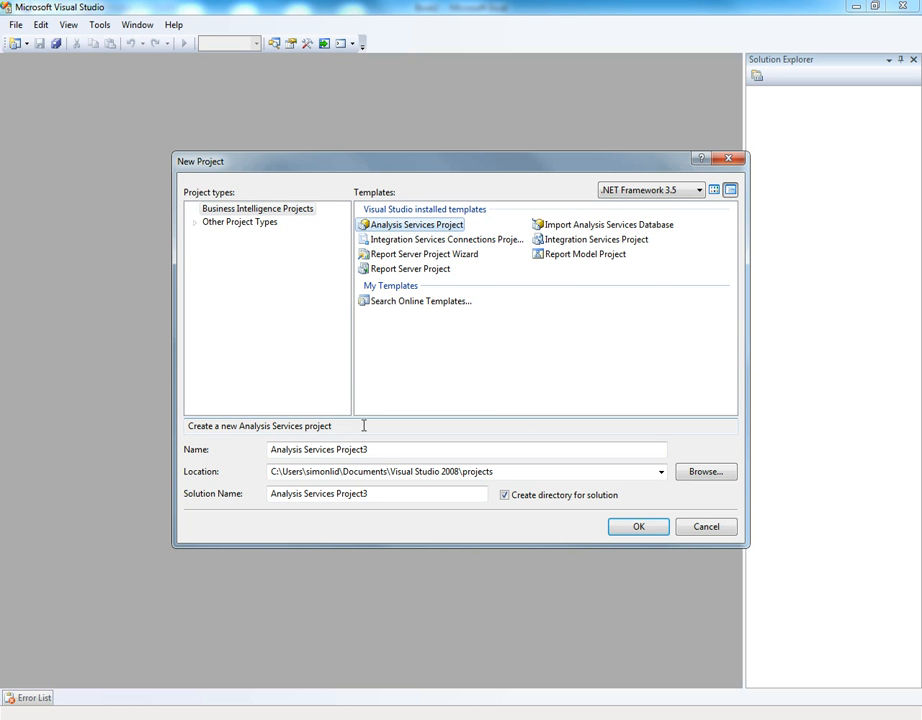
left_click_drag(385, 450, 158, 422)
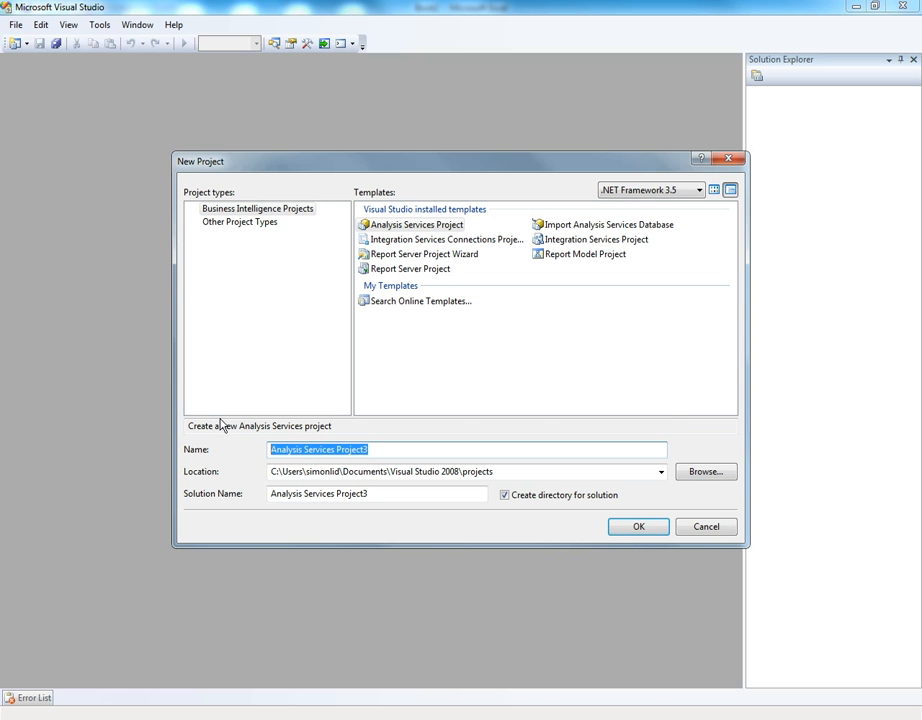
type("Write")
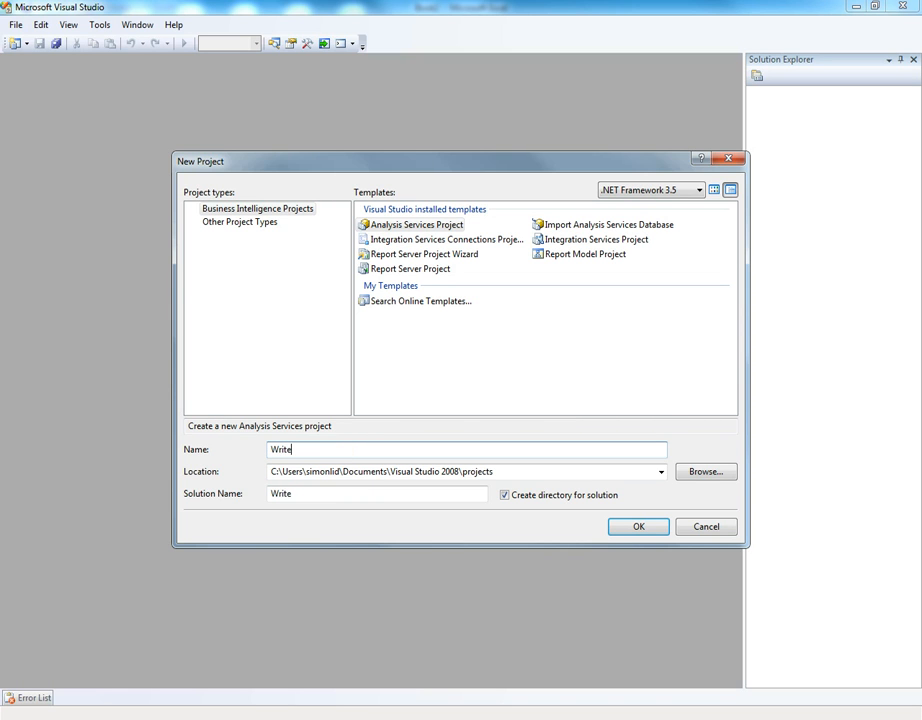
type("backtest")
left_click(616, 524)
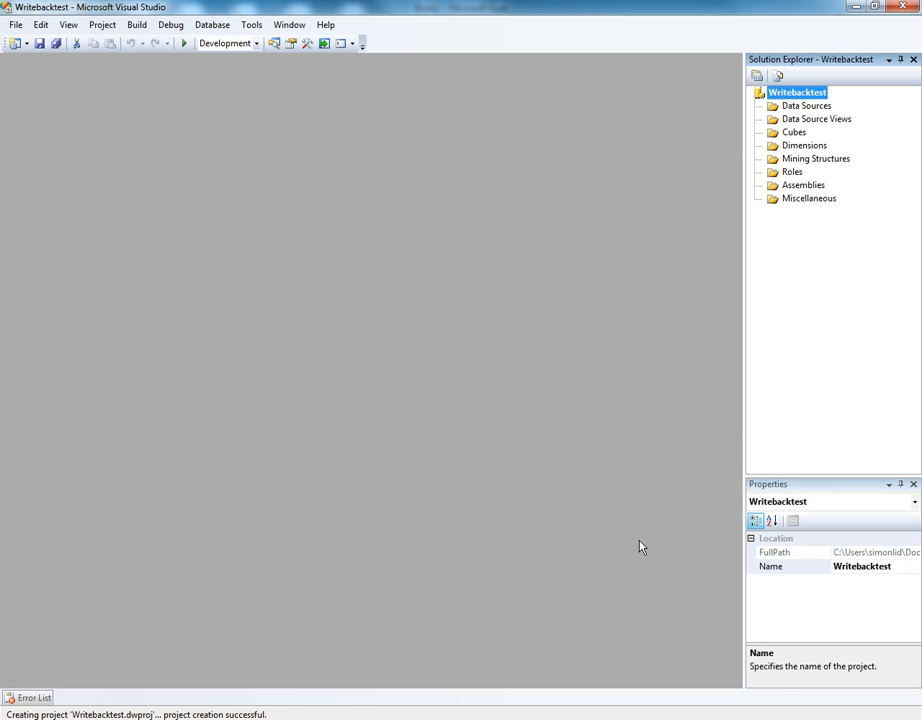
Step: Create a data source from a new connection to the AdventureWorksDW2008R2 database on server ".", keeping Windows Authentication and the default name
left_click(810, 113)
right_click(808, 112)
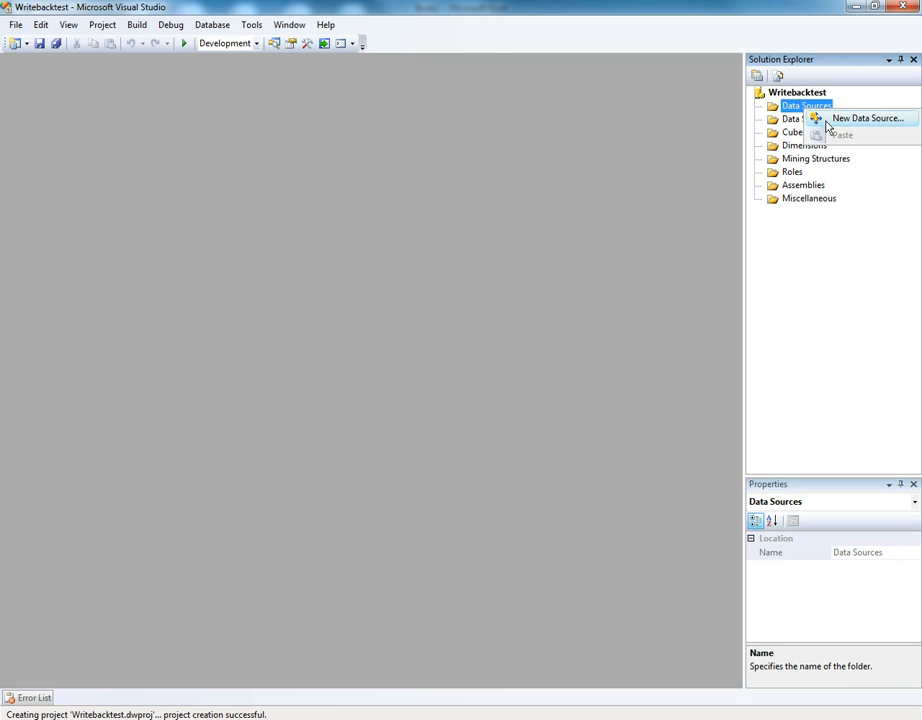
left_click(826, 122)
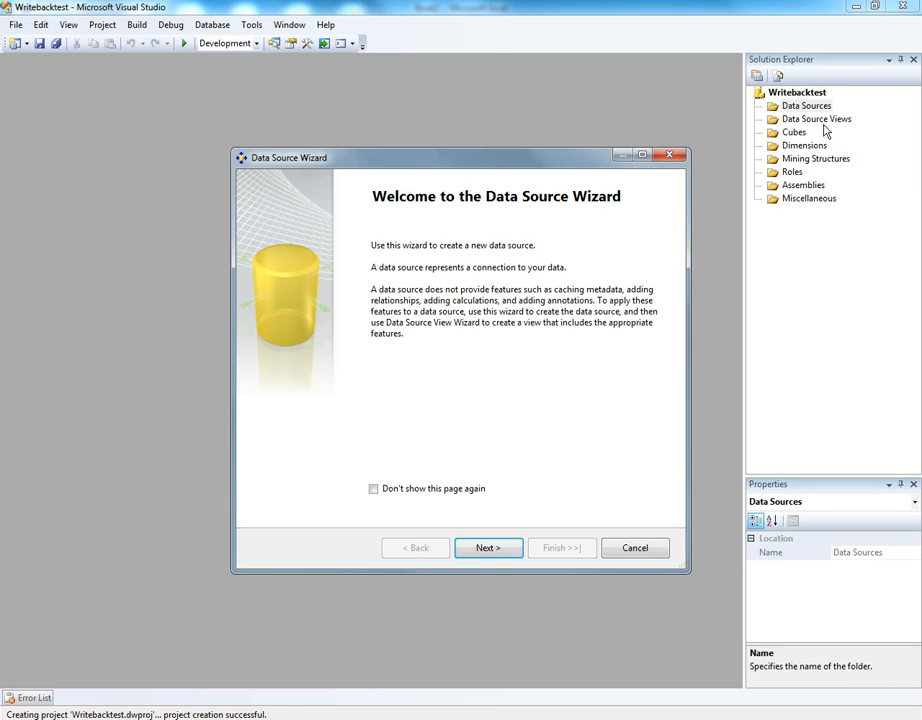
left_click(506, 548)
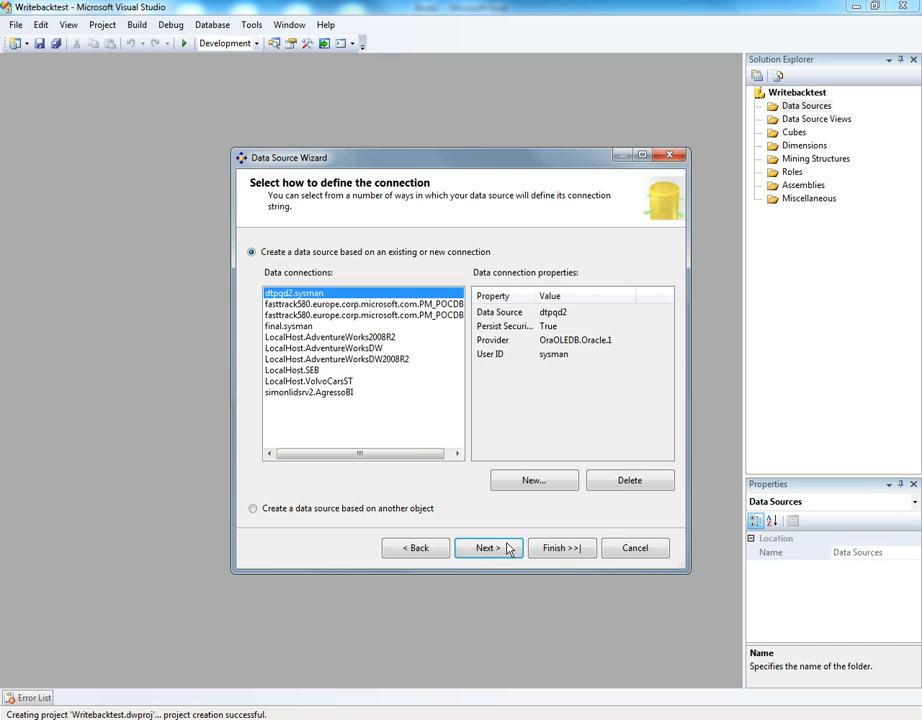
left_click(548, 490)
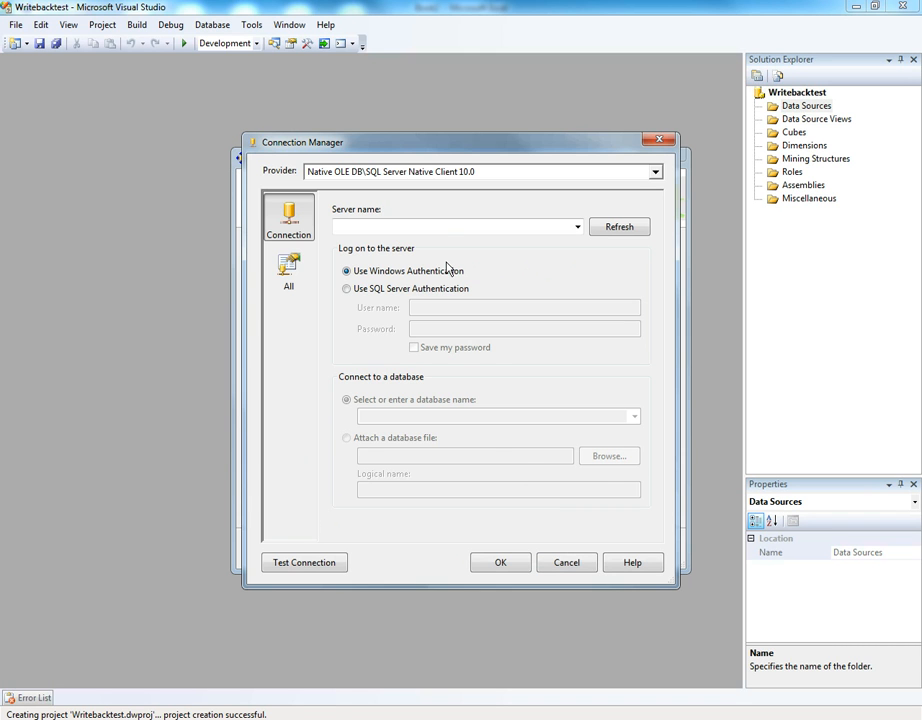
type(".")
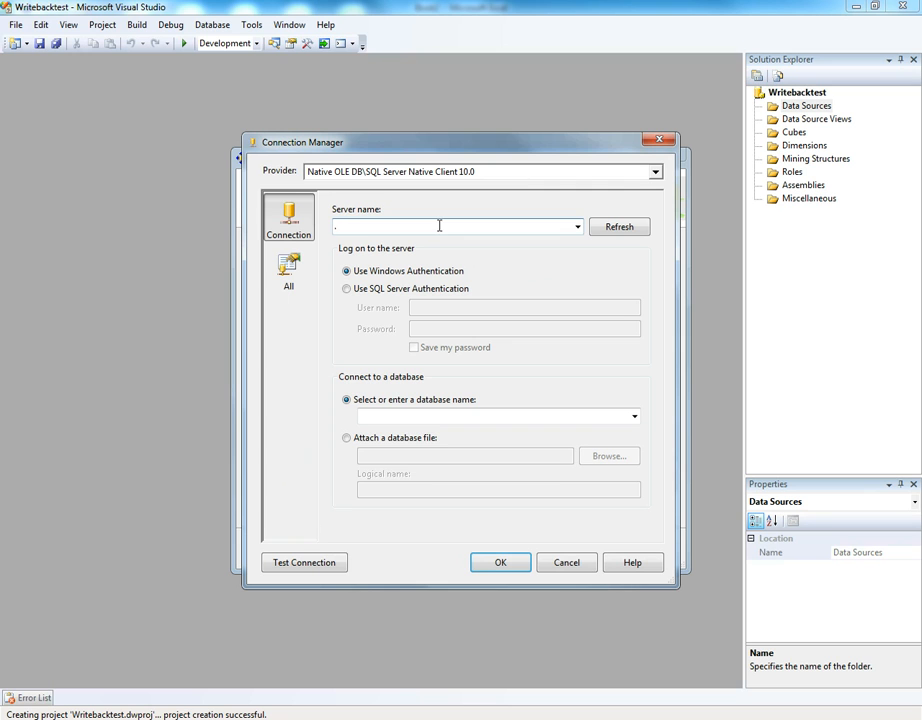
left_click(634, 416)
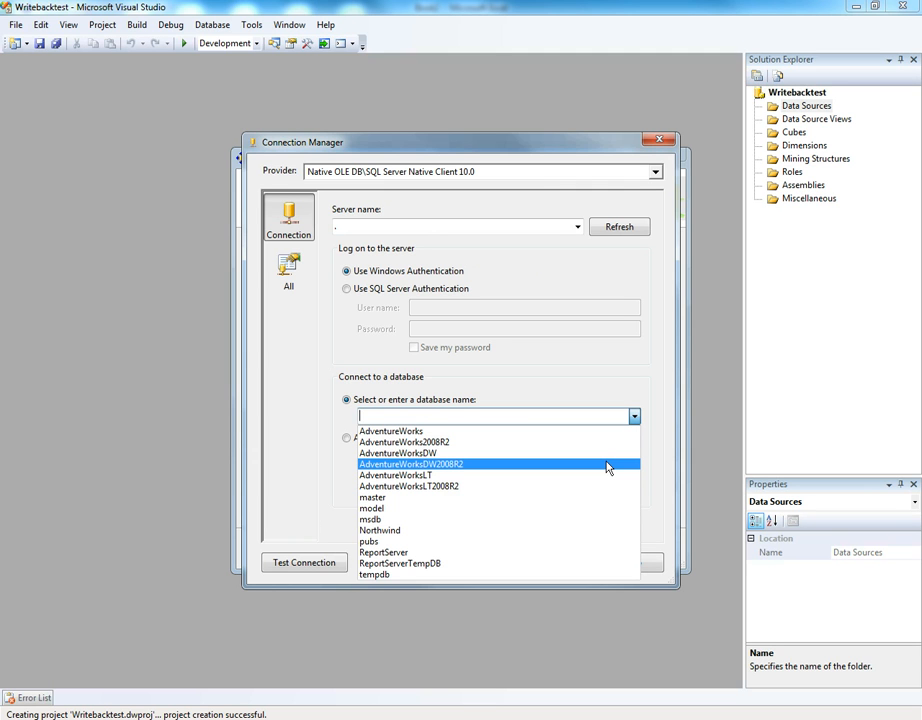
left_click(607, 465)
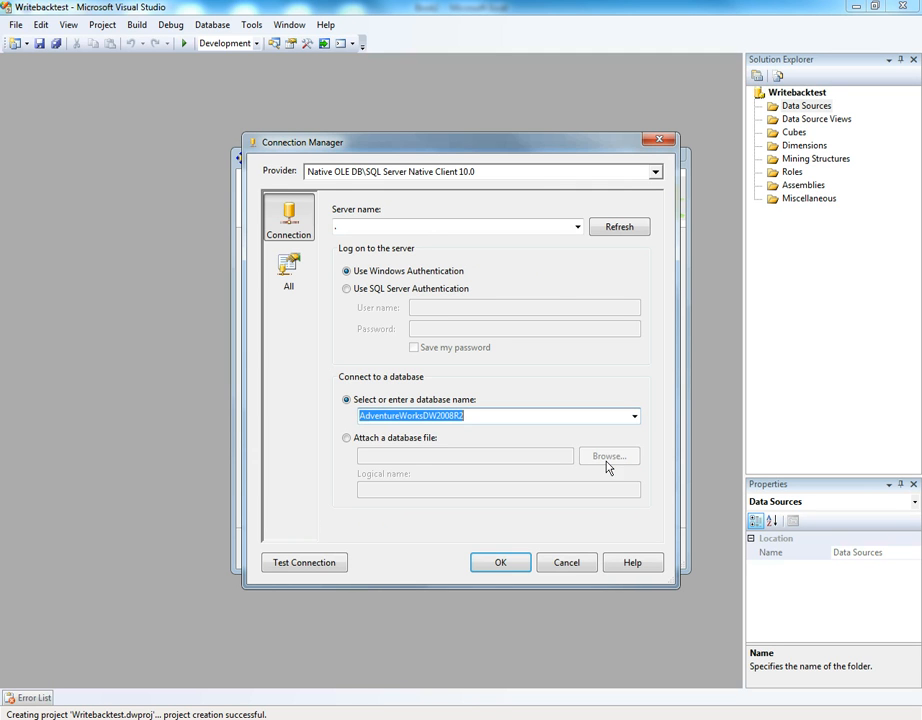
left_click(499, 566)
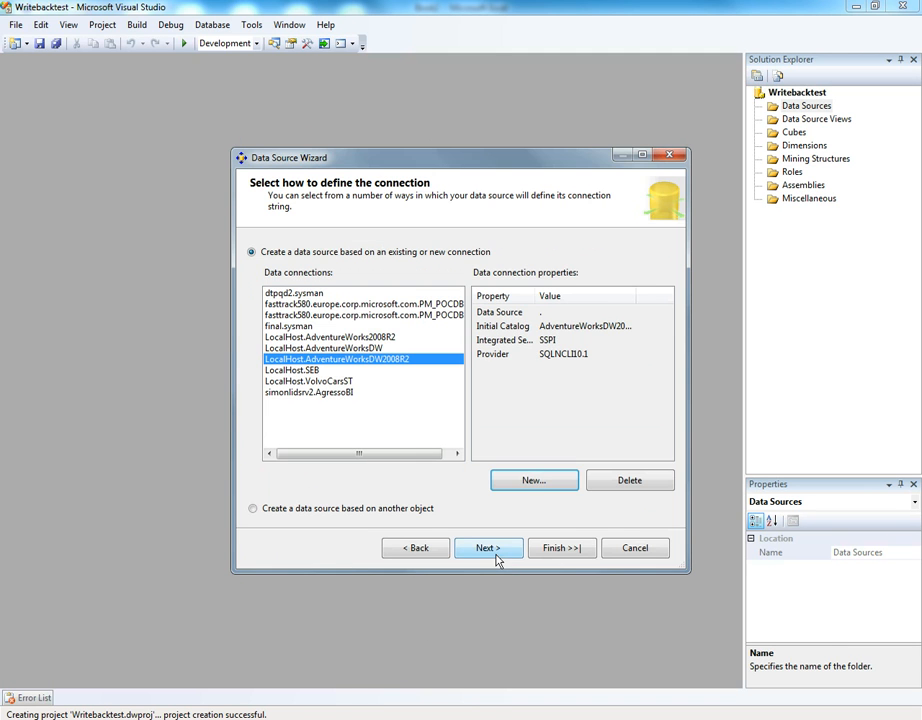
left_click(552, 553)
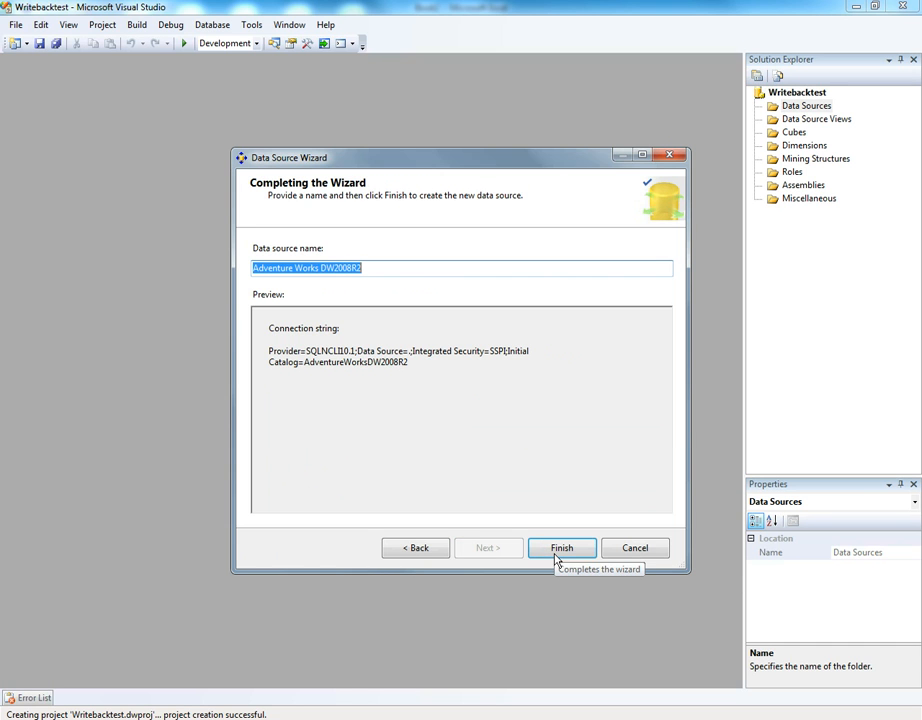
left_click(553, 553)
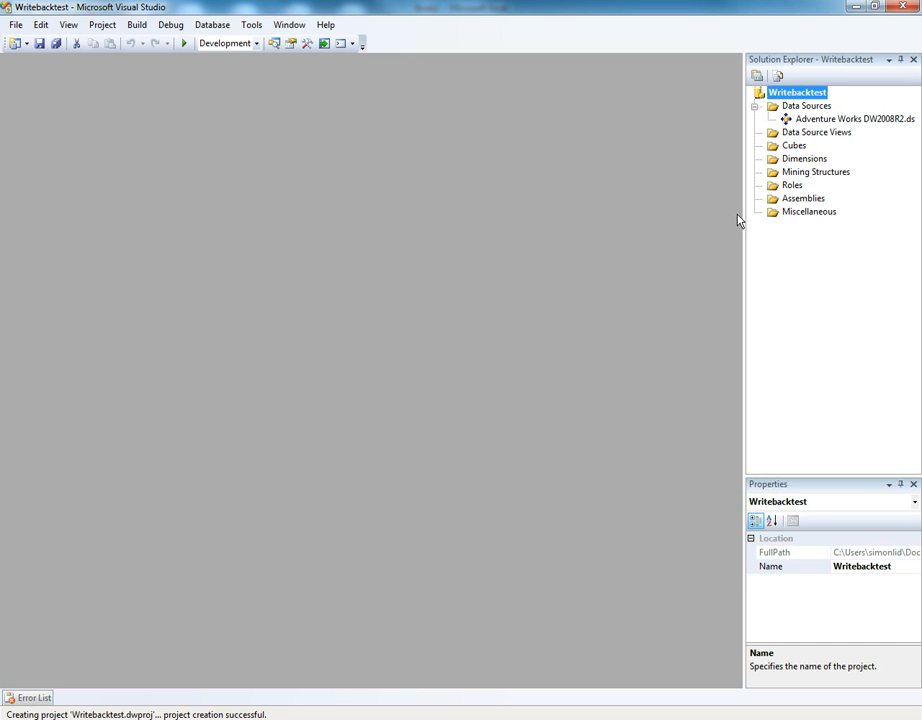
Step: Start a new data source view on the Adventure Works DW2008R2 data source and include the FactSalesQuota table
left_click(826, 134)
right_click(826, 136)
left_click(831, 141)
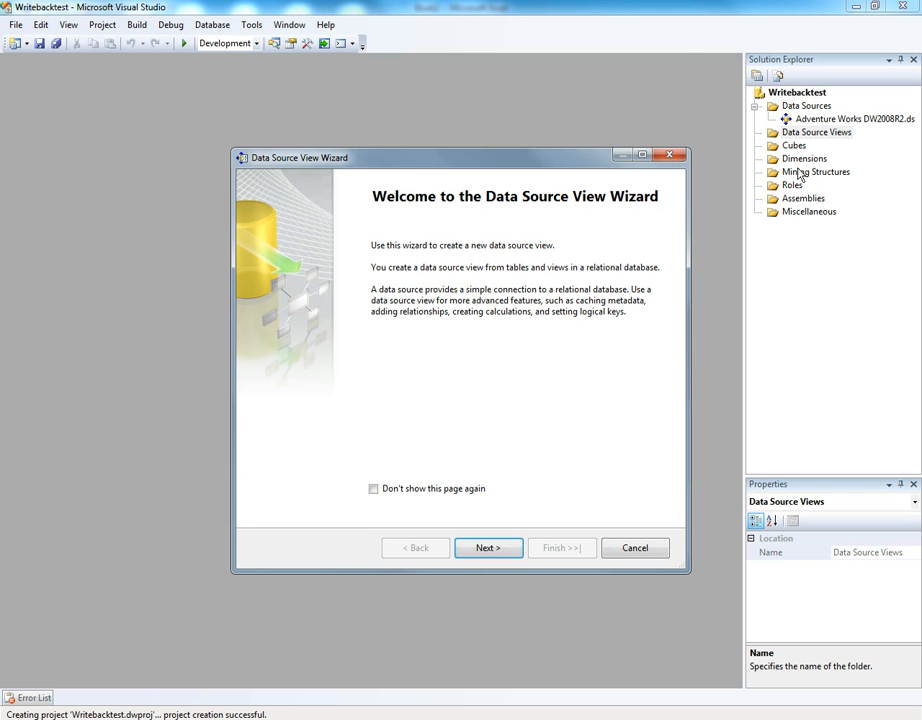
left_click(488, 547)
left_click(496, 546)
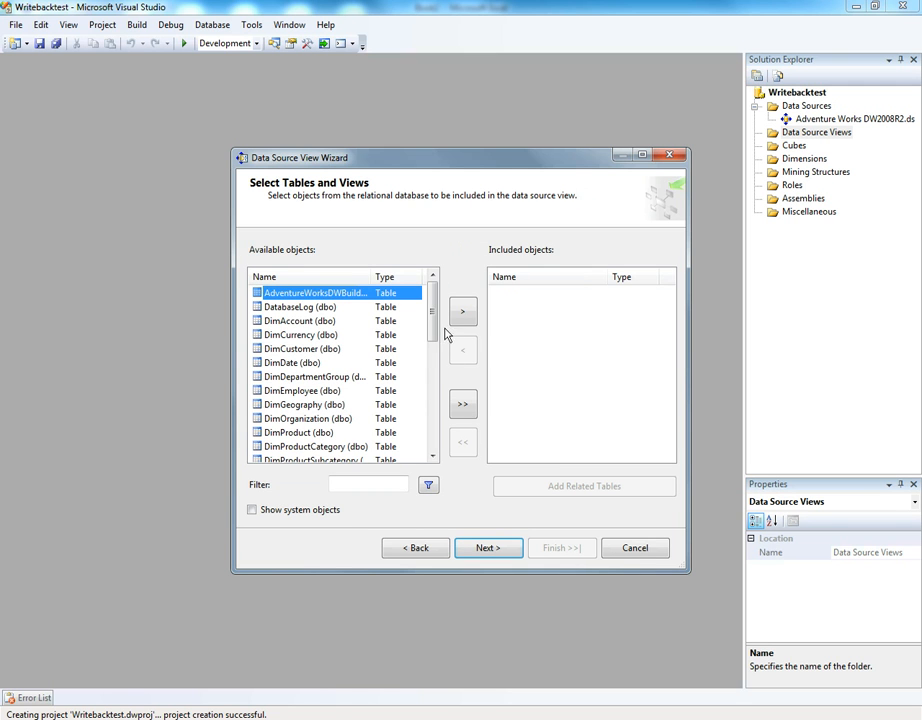
left_click_drag(434, 335, 432, 438)
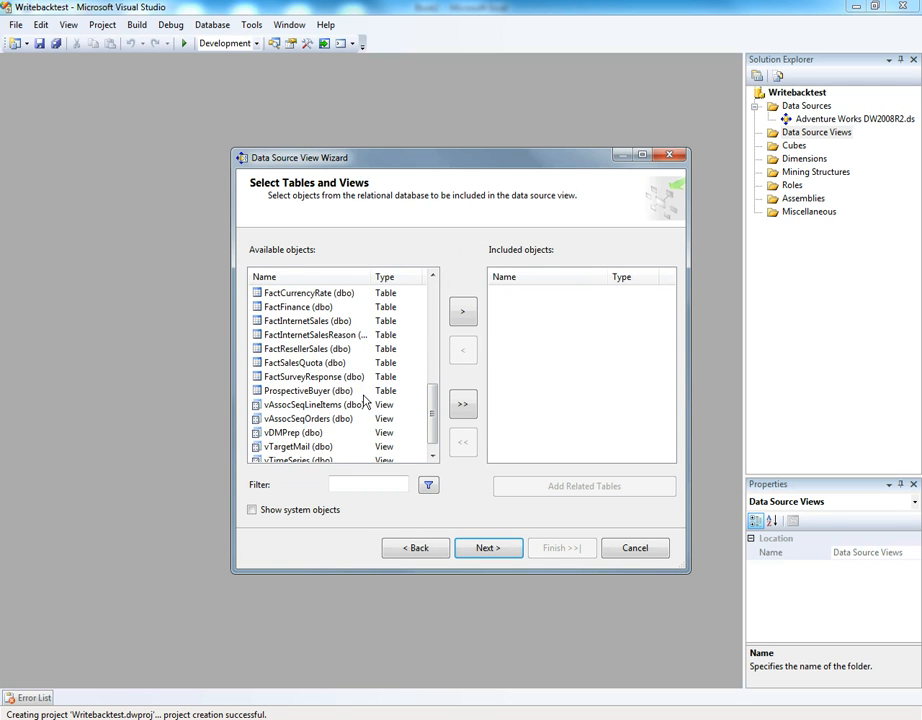
left_click(320, 364)
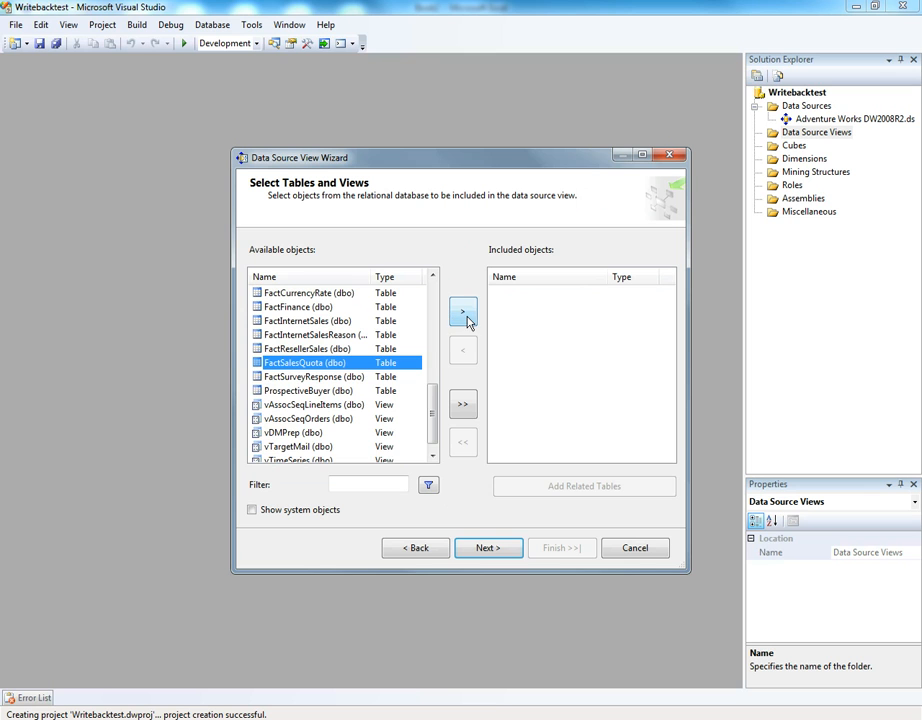
left_click(463, 312)
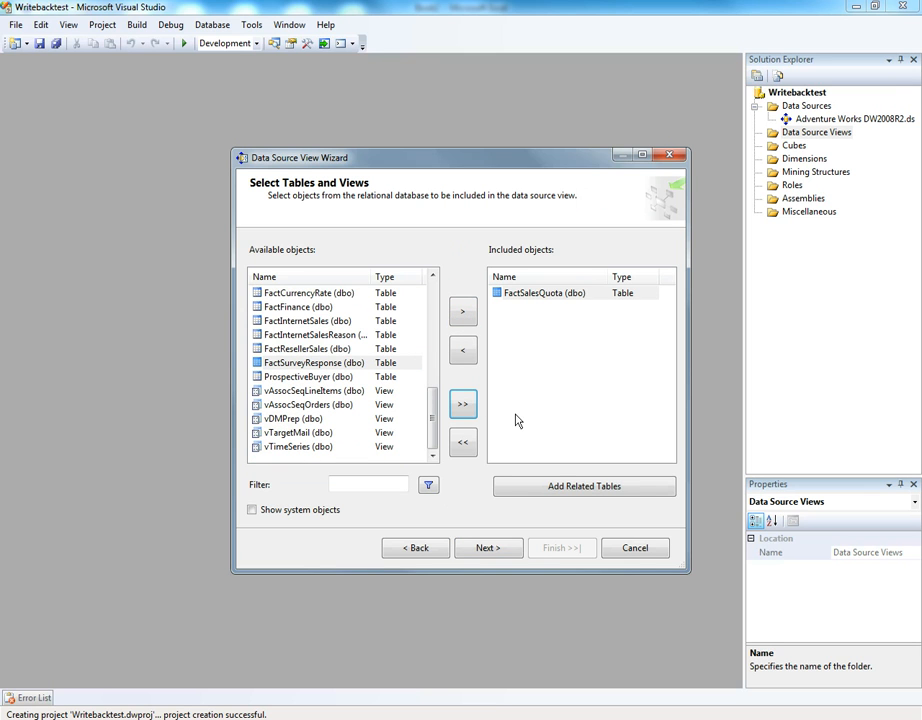
Step: Include the tables related to FactSalesQuota and finish the data source view with its default name
left_click(550, 489)
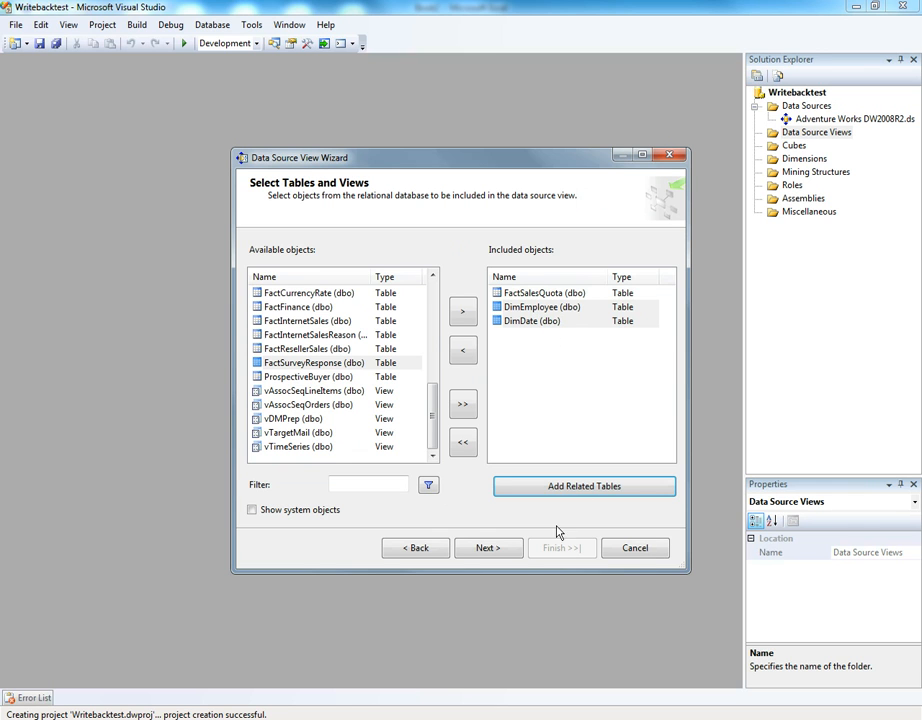
left_click(519, 556)
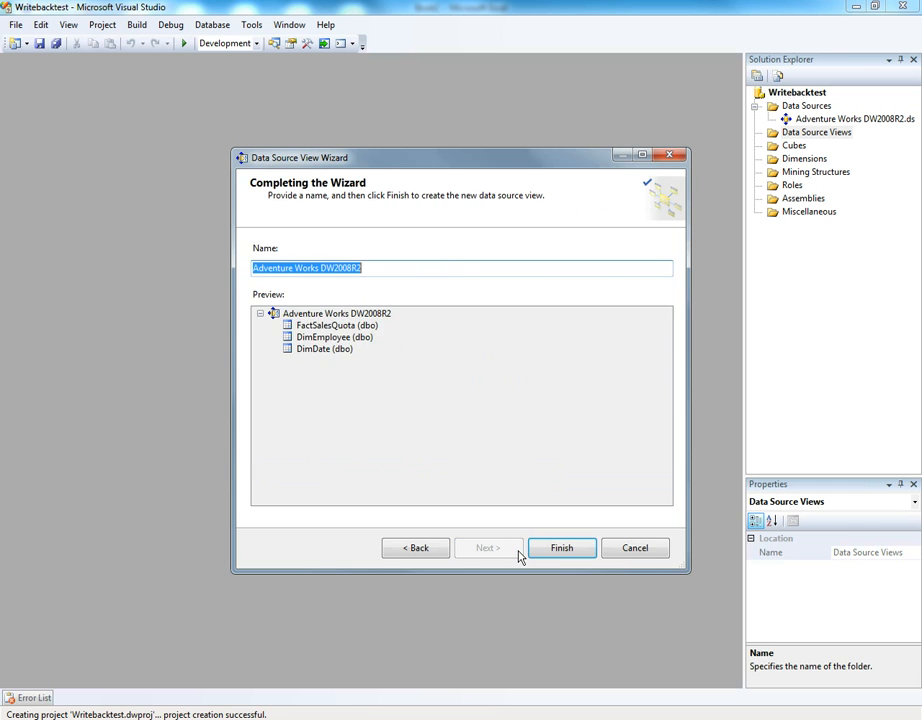
left_click(552, 550)
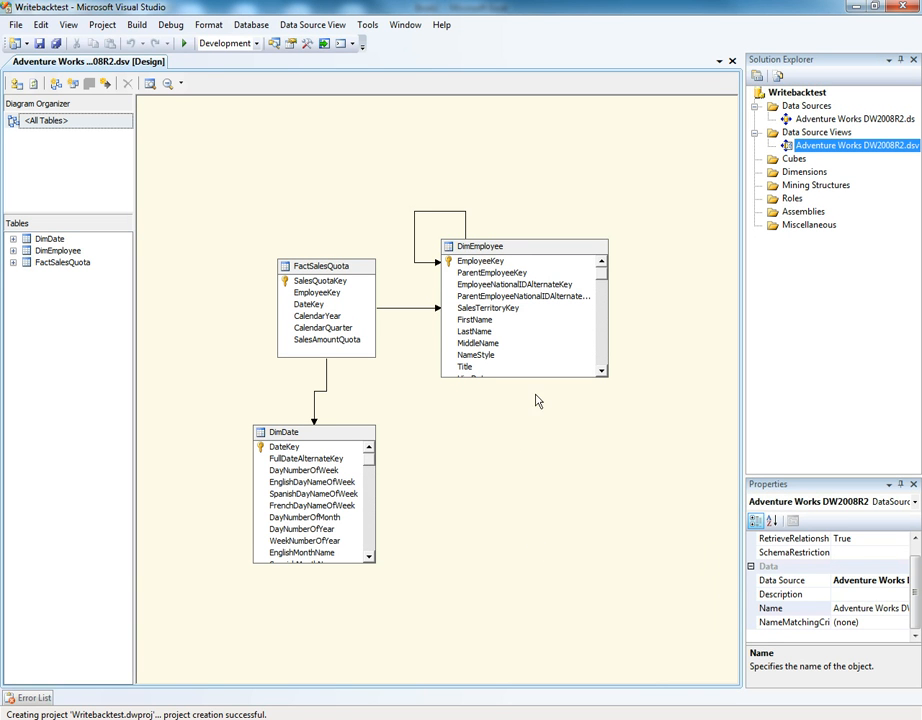
Step: Add a named calculation called FullName to the DimEmployee table, with an expression that uses FirstName
right_click(514, 256)
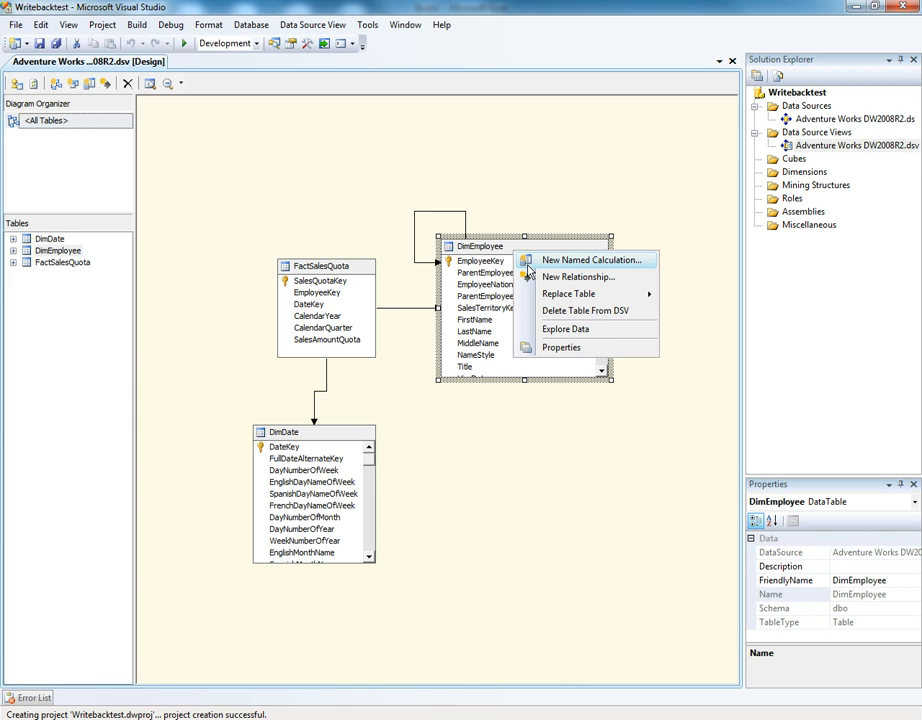
left_click(528, 262)
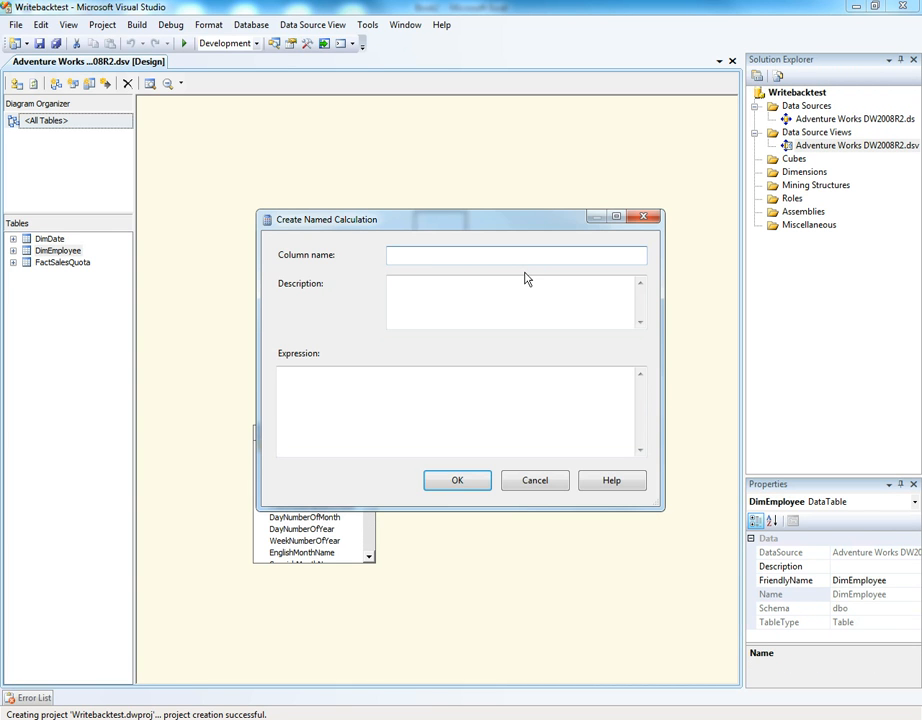
type("Full")
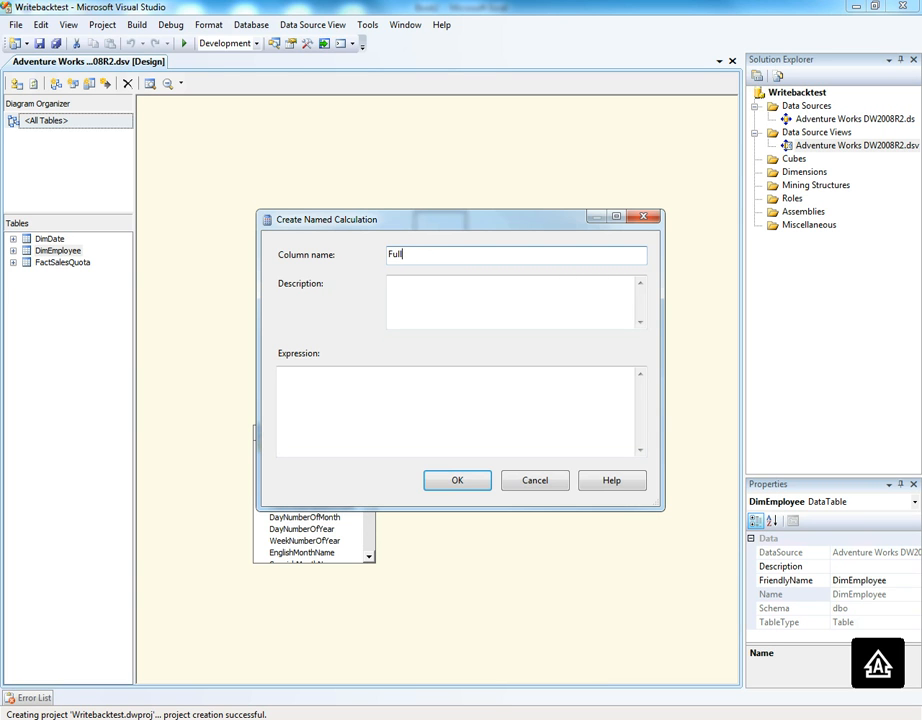
type("nAMEName")
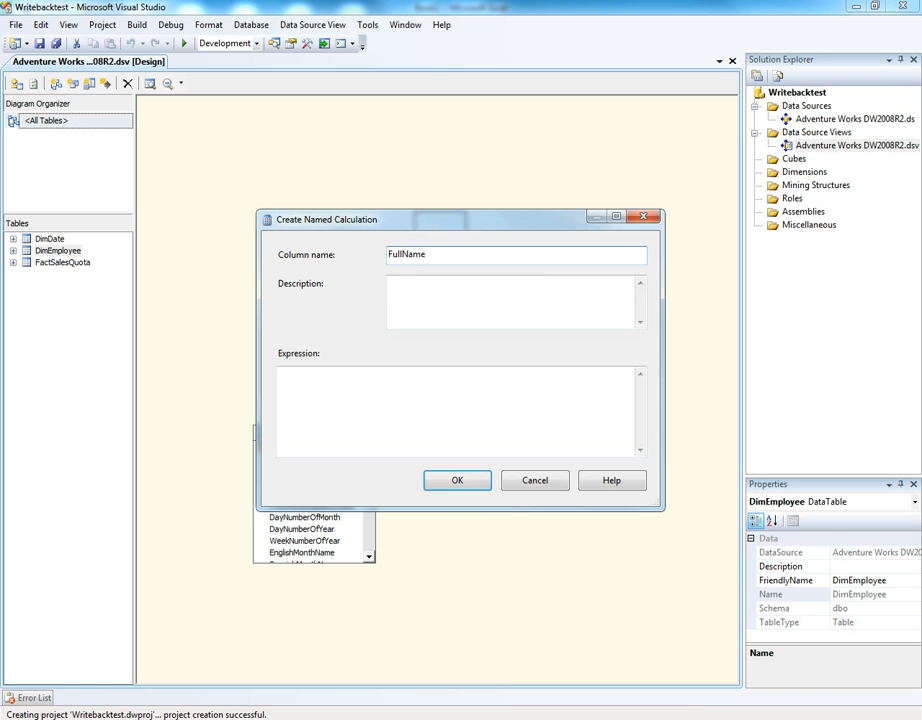
left_click_drag(465, 207, 764, 298)
left_click_drag(594, 292, 726, 201)
left_click(702, 359)
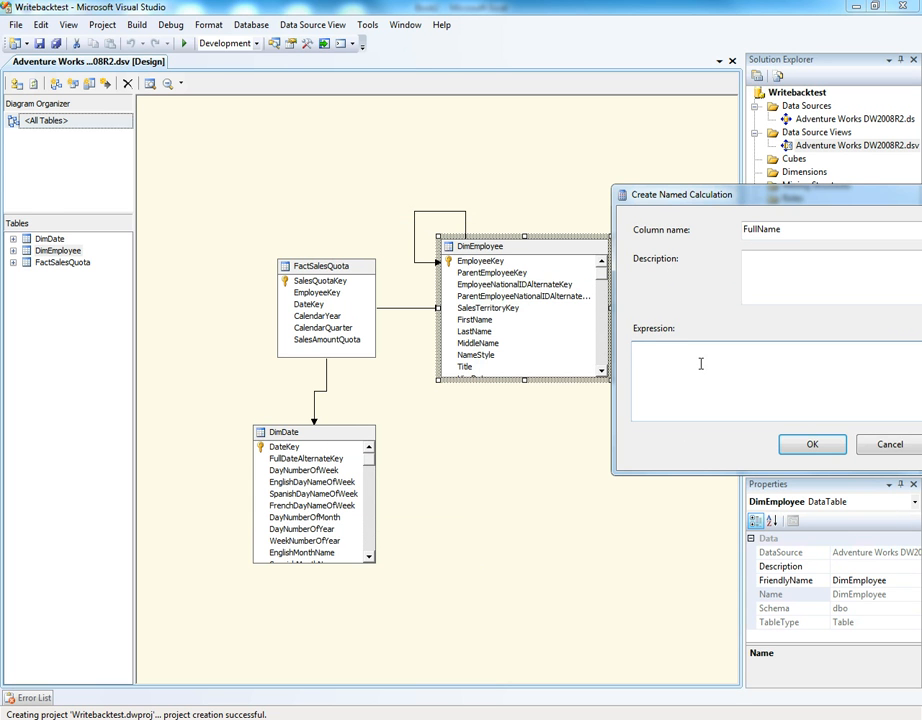
type("FirstName")
type("ame")
left_click(812, 444)
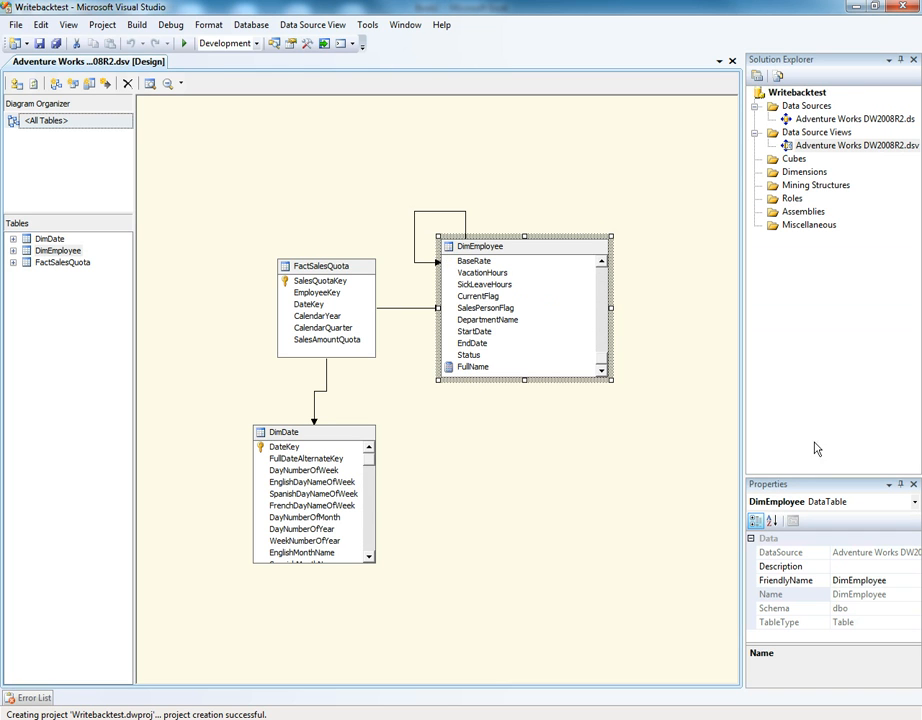
Step: Start a new dimension from the existing DimEmployee table, using FullName as the name column
left_click(796, 173)
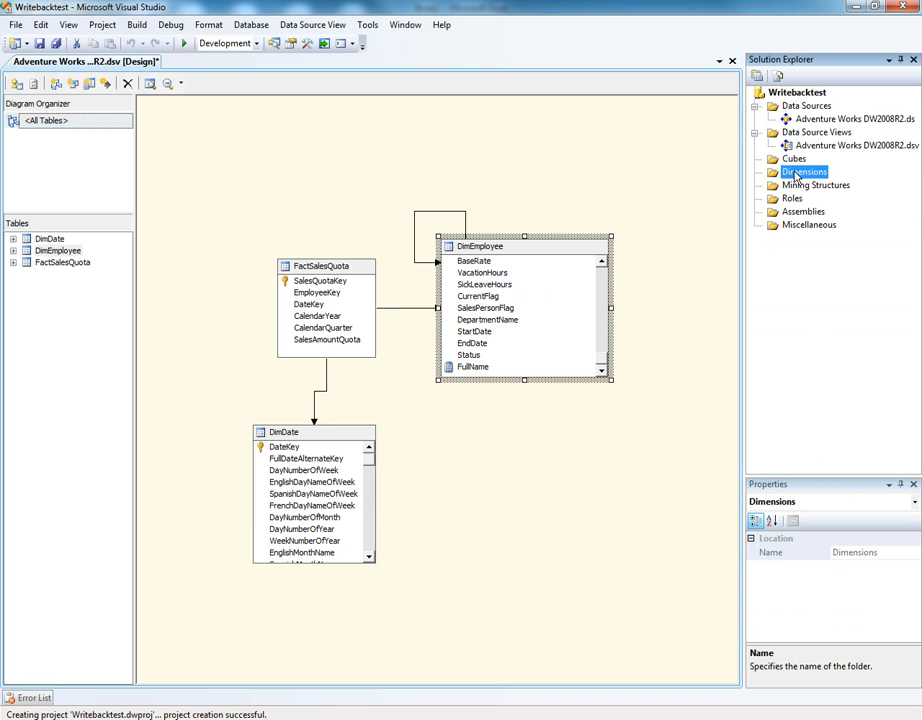
right_click(796, 175)
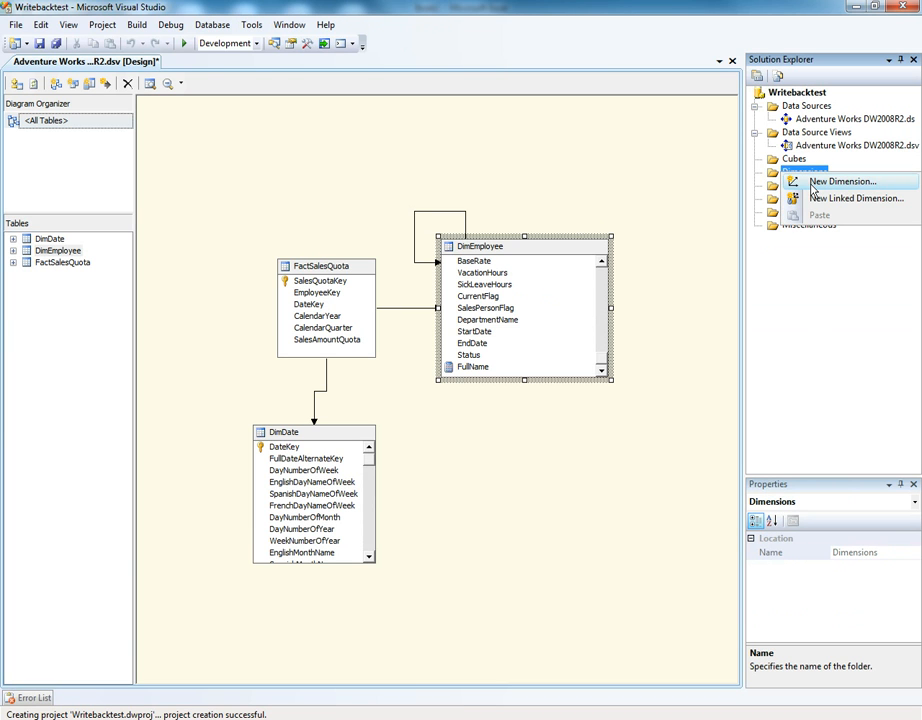
left_click(812, 184)
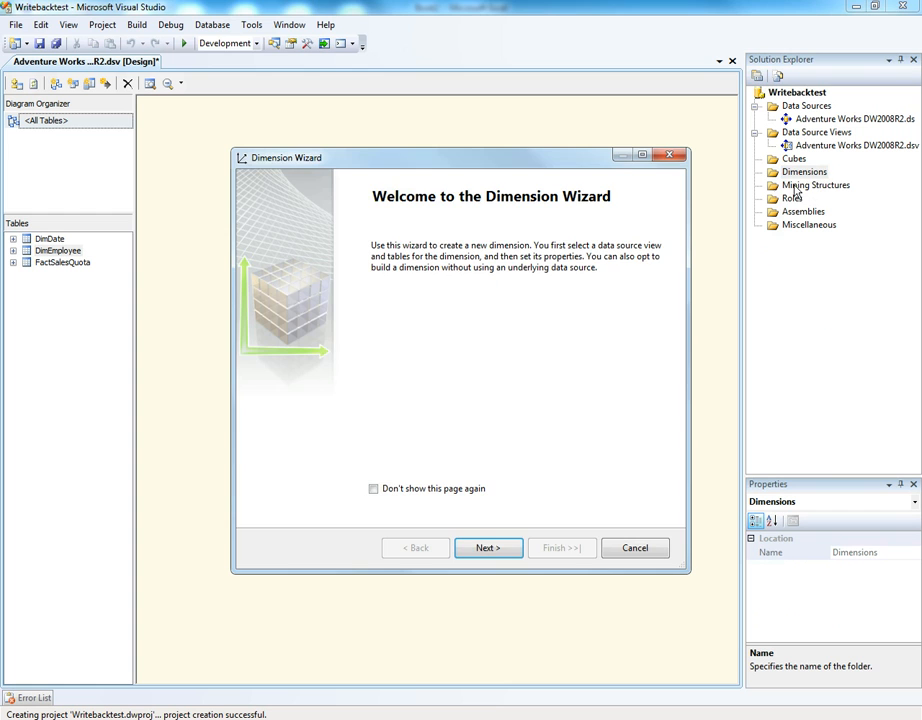
left_click(502, 557)
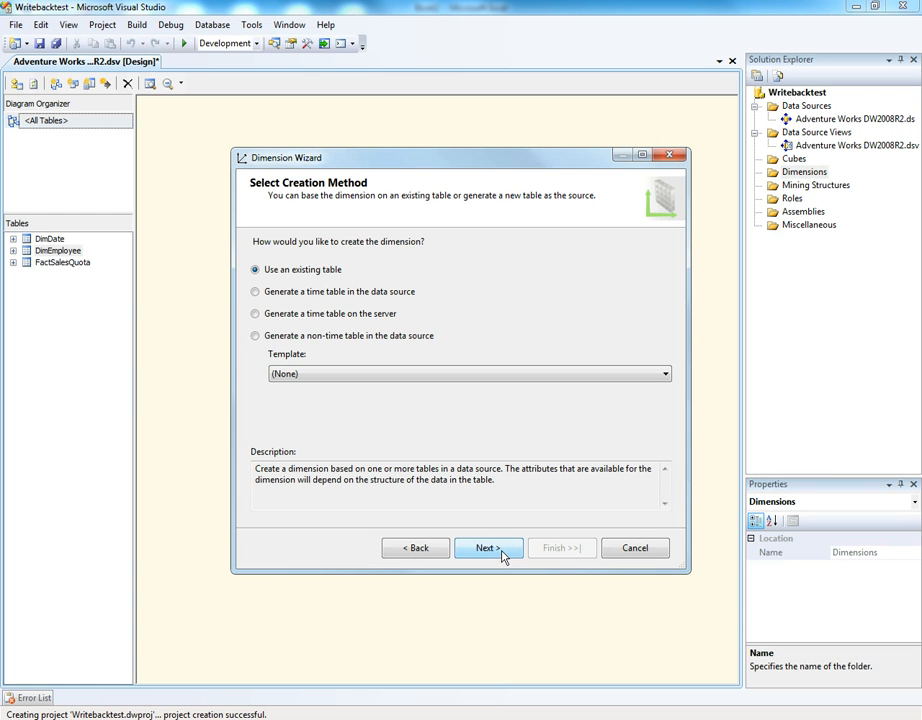
left_click(502, 557)
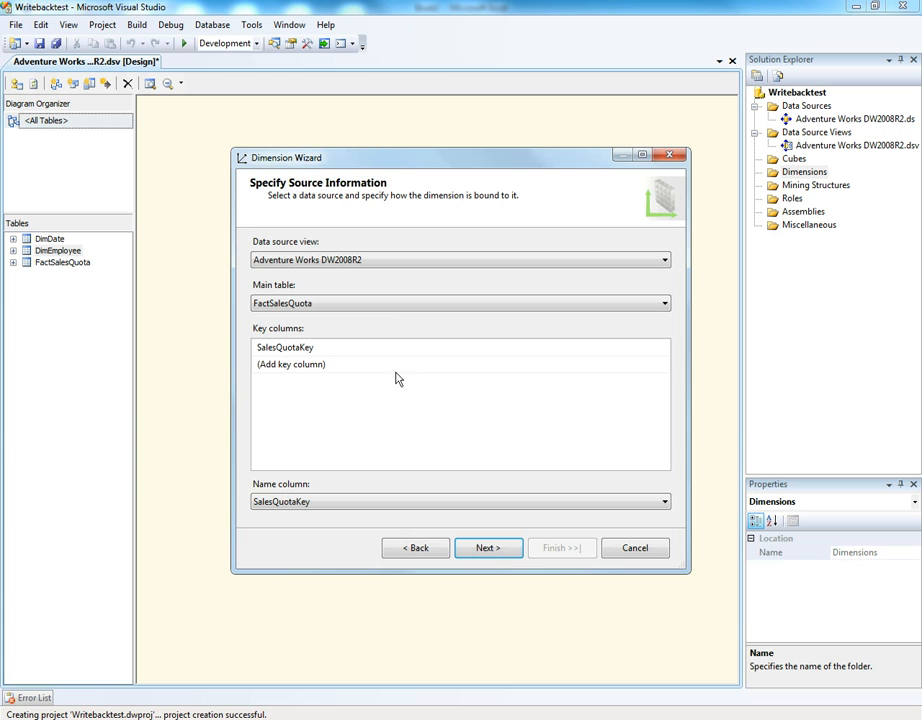
left_click(398, 309)
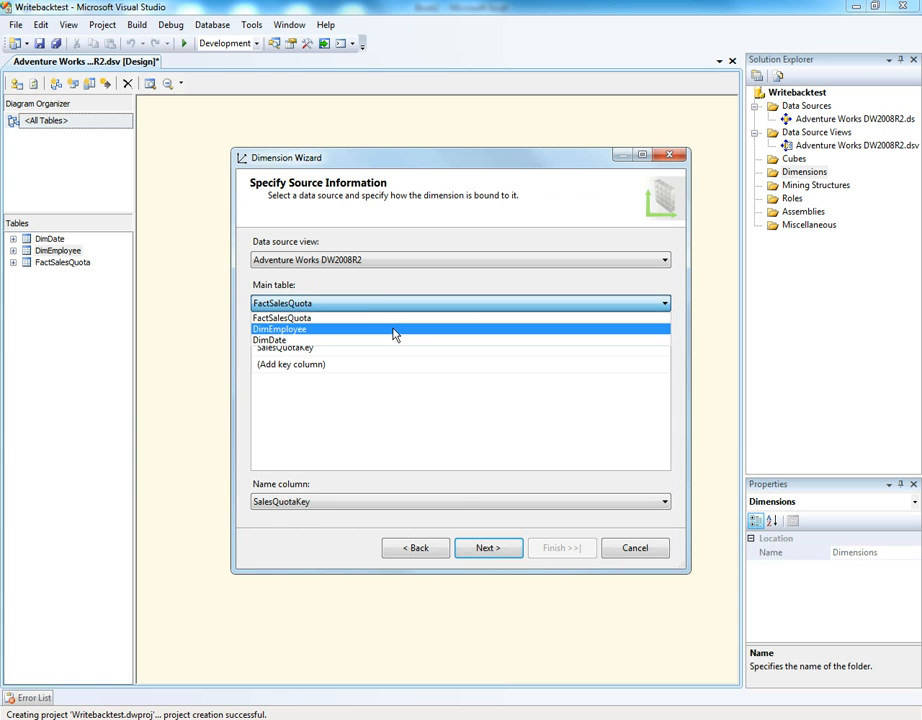
left_click(394, 332)
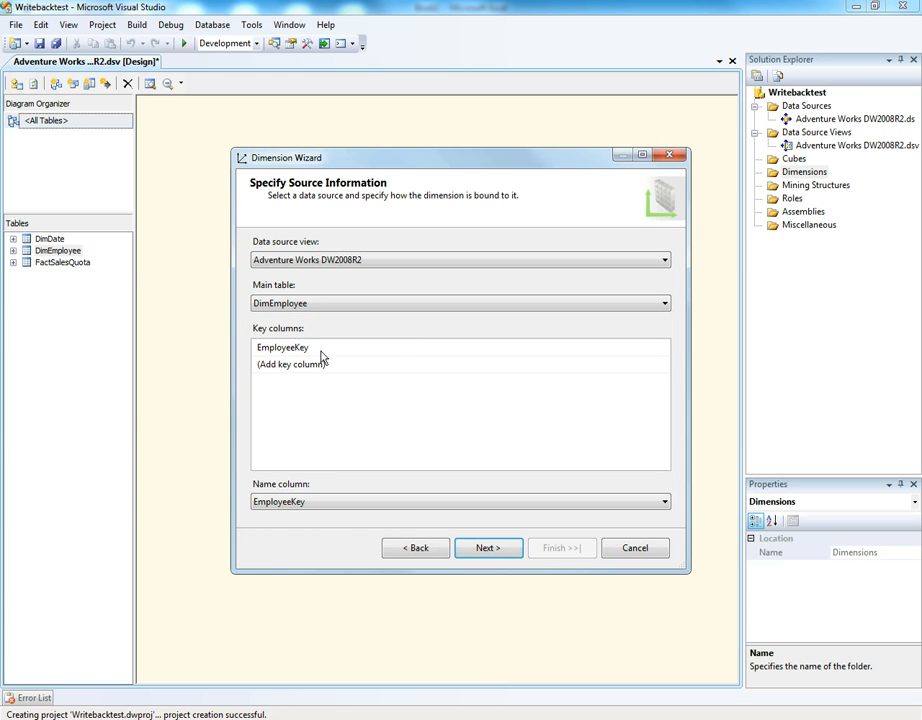
left_click(326, 503)
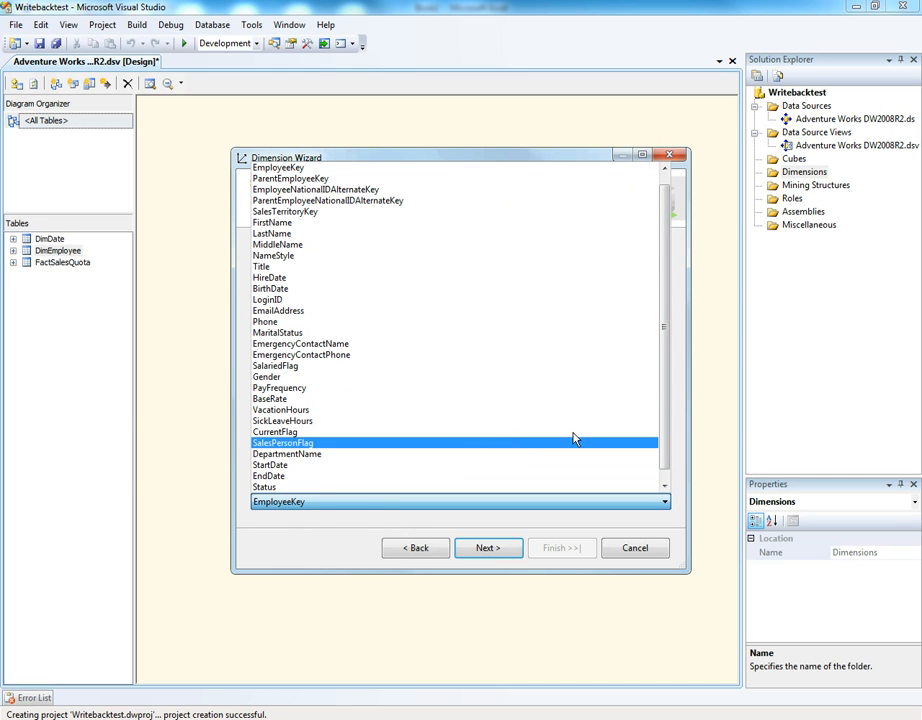
left_click_drag(665, 344, 655, 395)
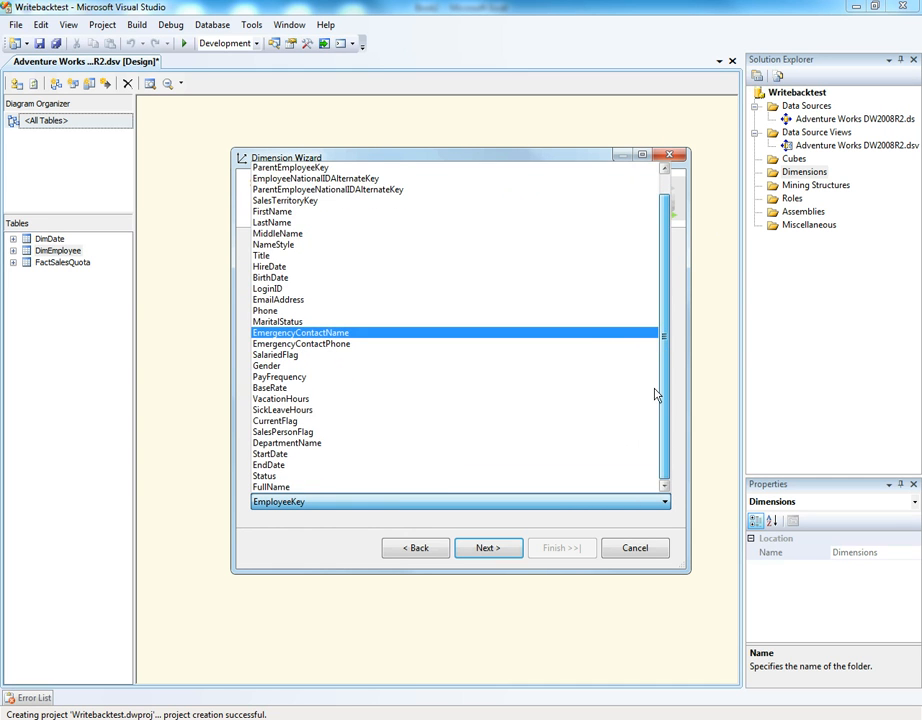
left_click(356, 488)
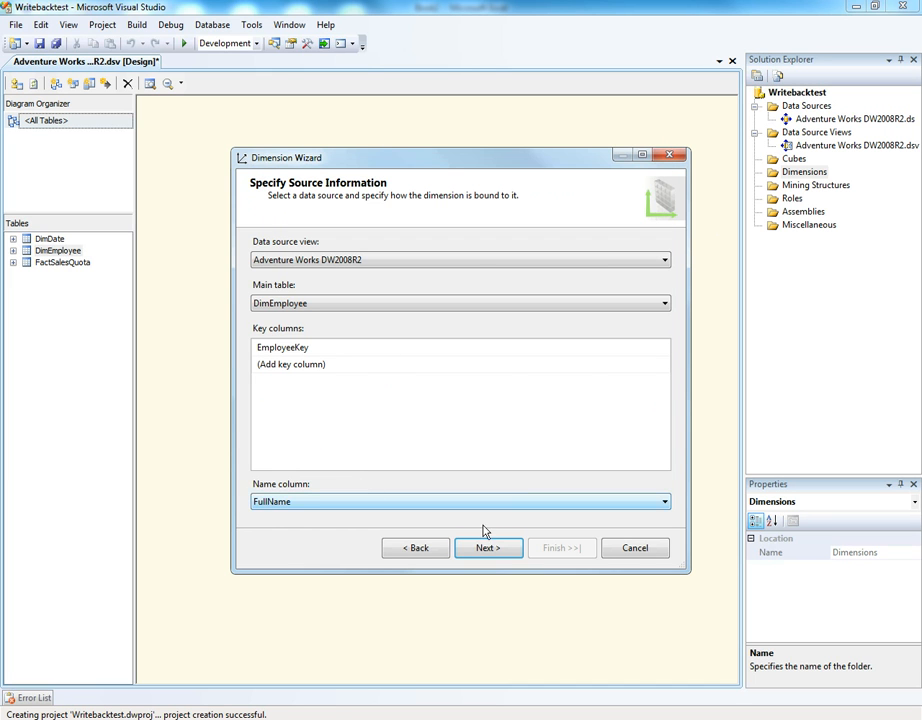
left_click(510, 549)
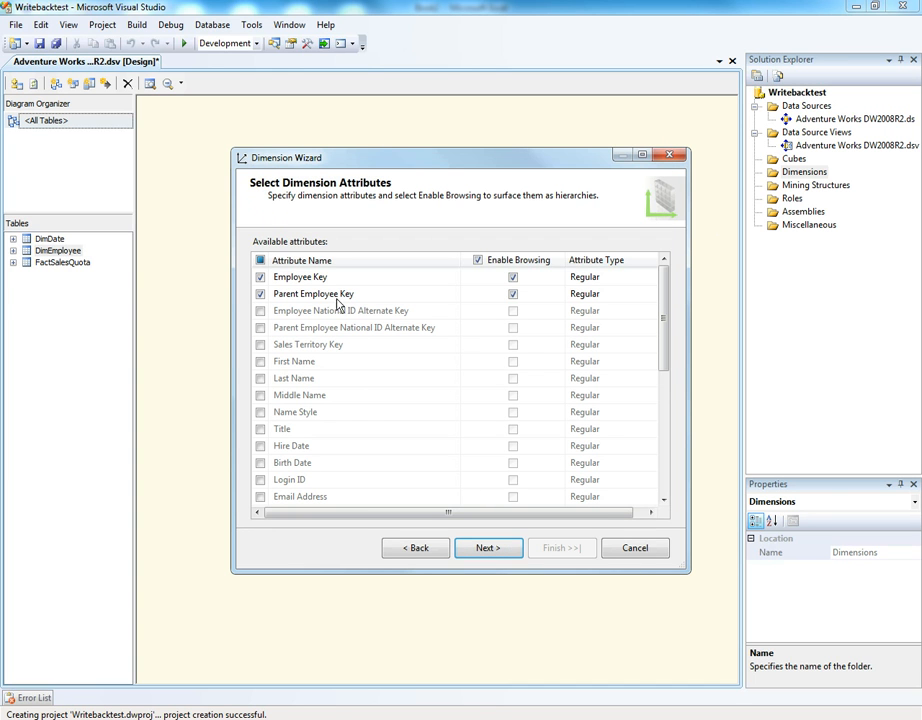
Step: Rename the Employee Key attribute to Employee and the Parent Employee Key attribute to Parent Employee
left_click(316, 277)
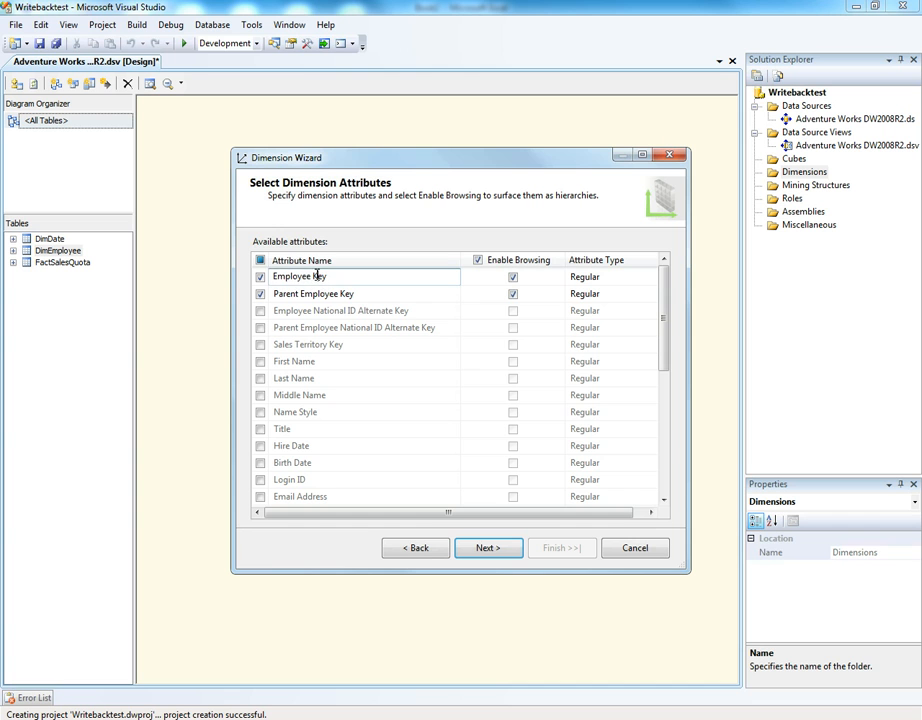
left_click_drag(312, 278, 370, 282)
key("BackSpace")
left_click(341, 293)
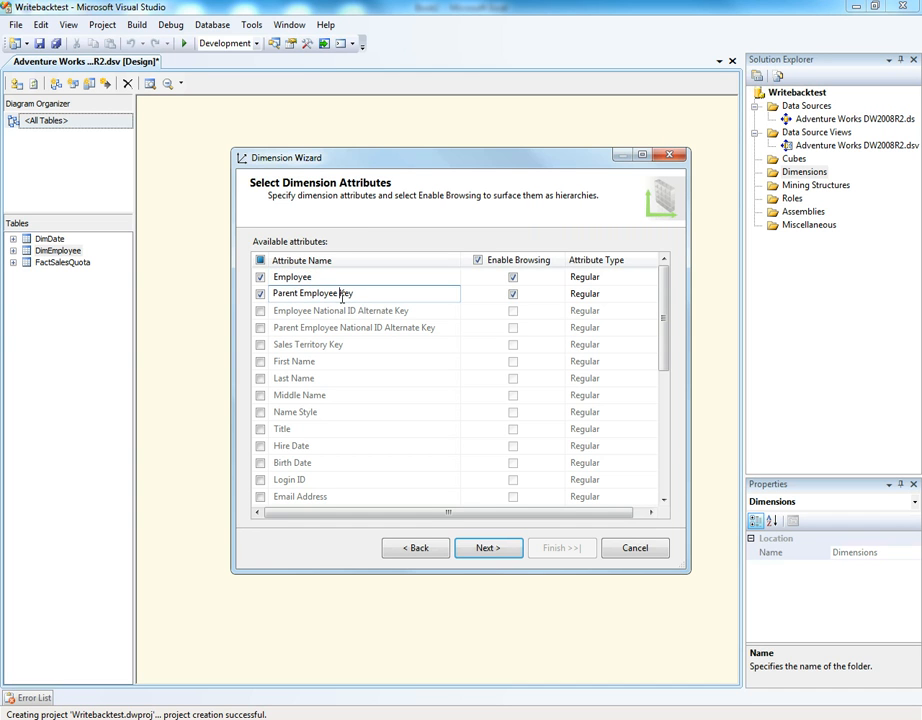
left_click_drag(337, 293, 367, 292)
key("BackSpace")
left_click(487, 548)
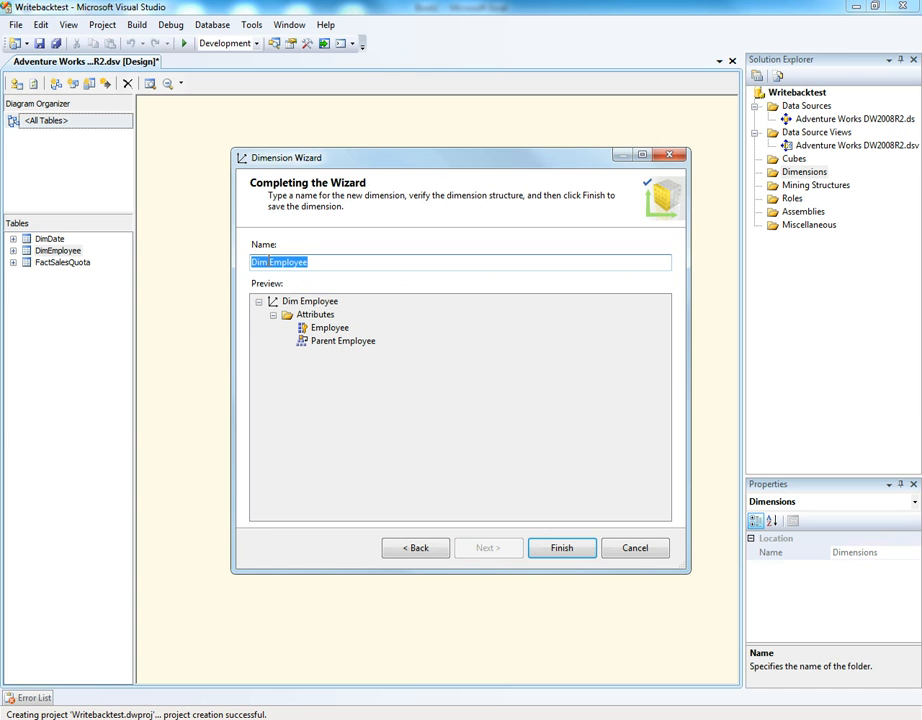
Step: Name the new dimension Employee and finish creating it
left_click_drag(269, 261, 227, 260)
key("Delete")
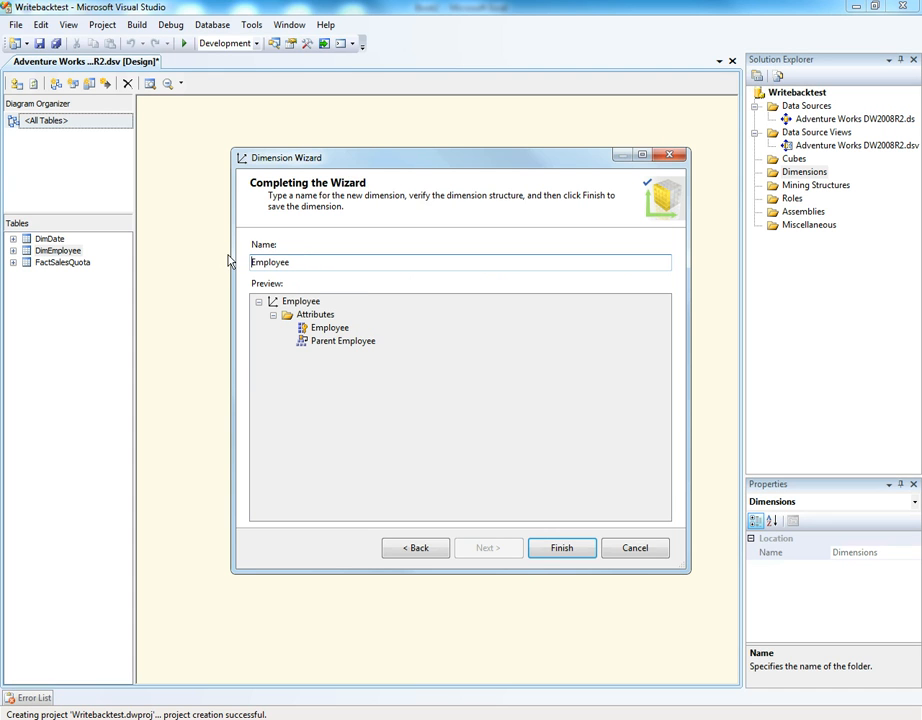
left_click(556, 548)
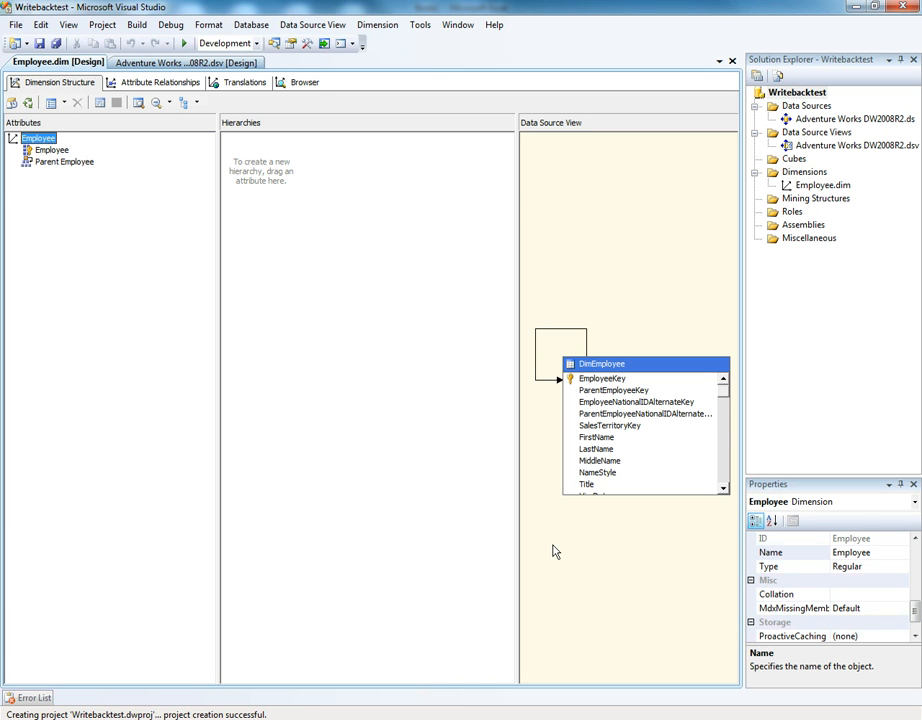
Step: Check the Employee attribute's name column, and bind the Parent Employee attribute's NameColumn to FullName from DimEmployee
left_click(64, 152)
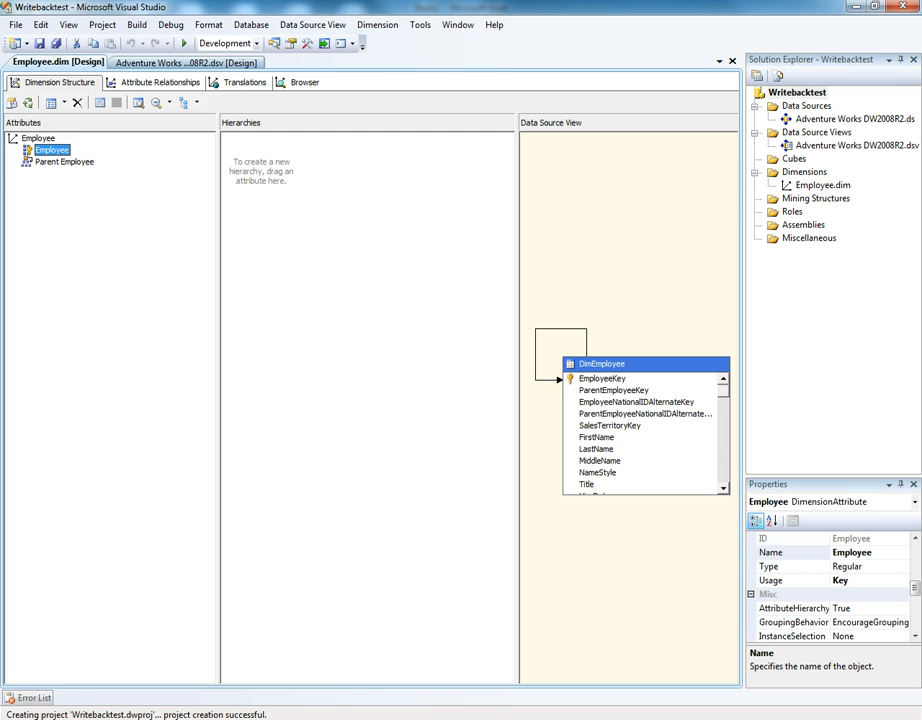
left_click_drag(917, 589, 917, 626)
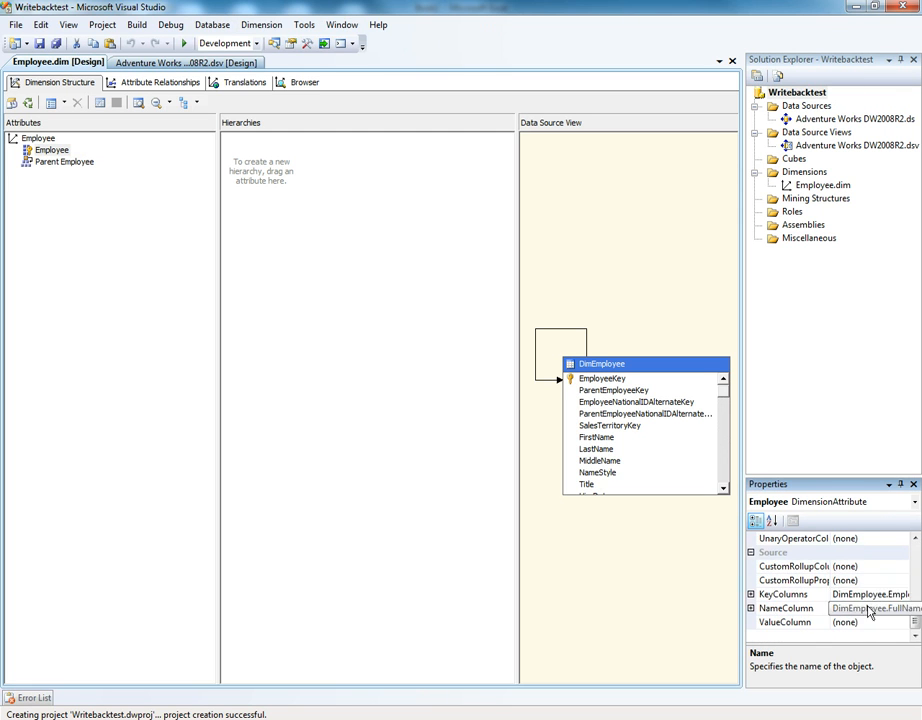
left_click(63, 162)
left_click_drag(912, 593, 917, 622)
left_click(875, 609)
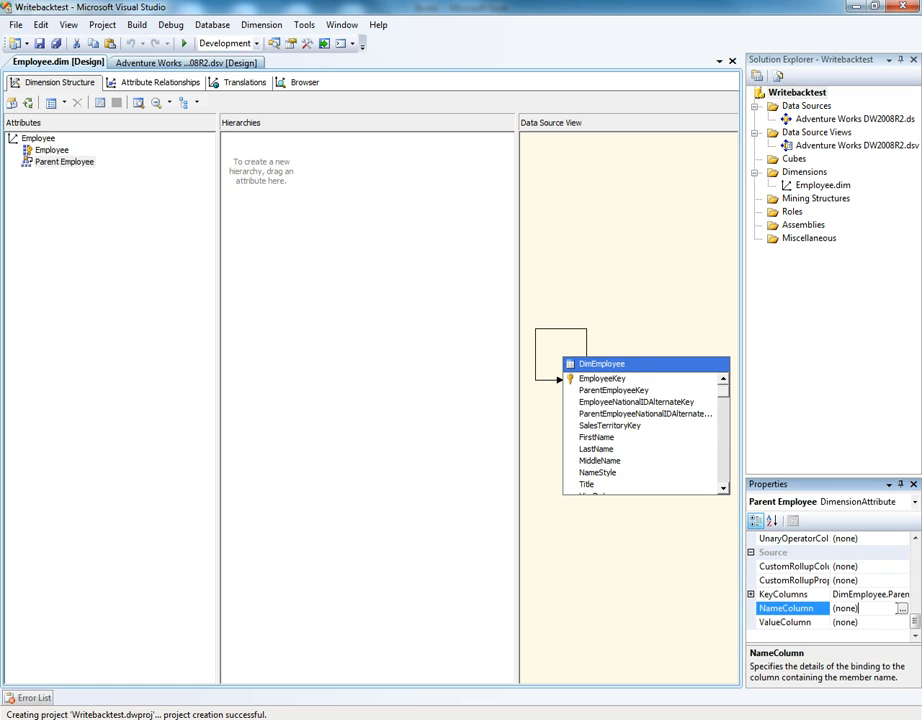
left_click(876, 609)
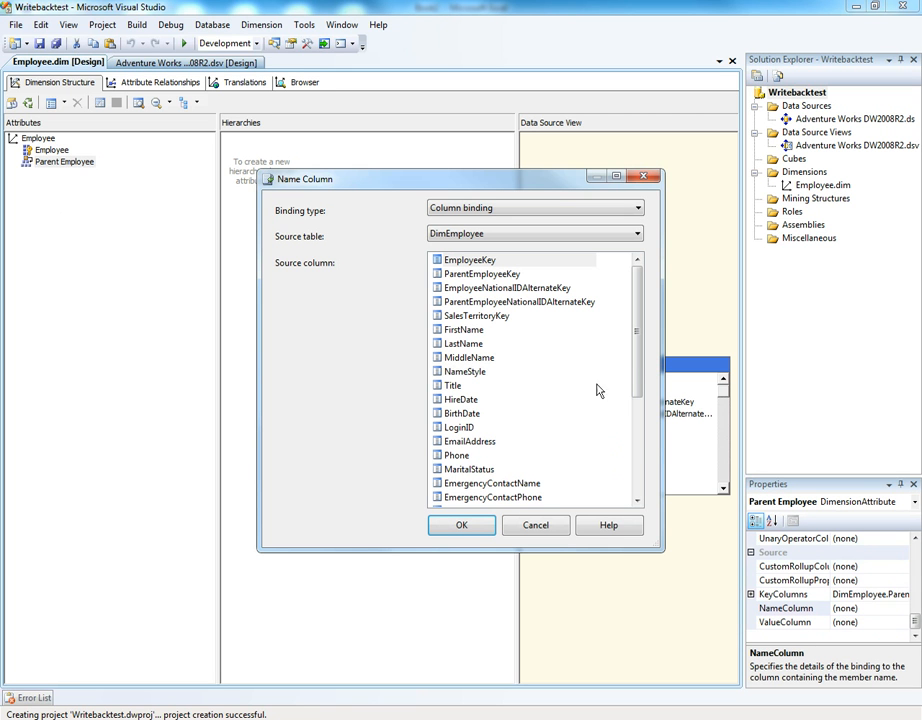
left_click_drag(644, 362, 619, 465)
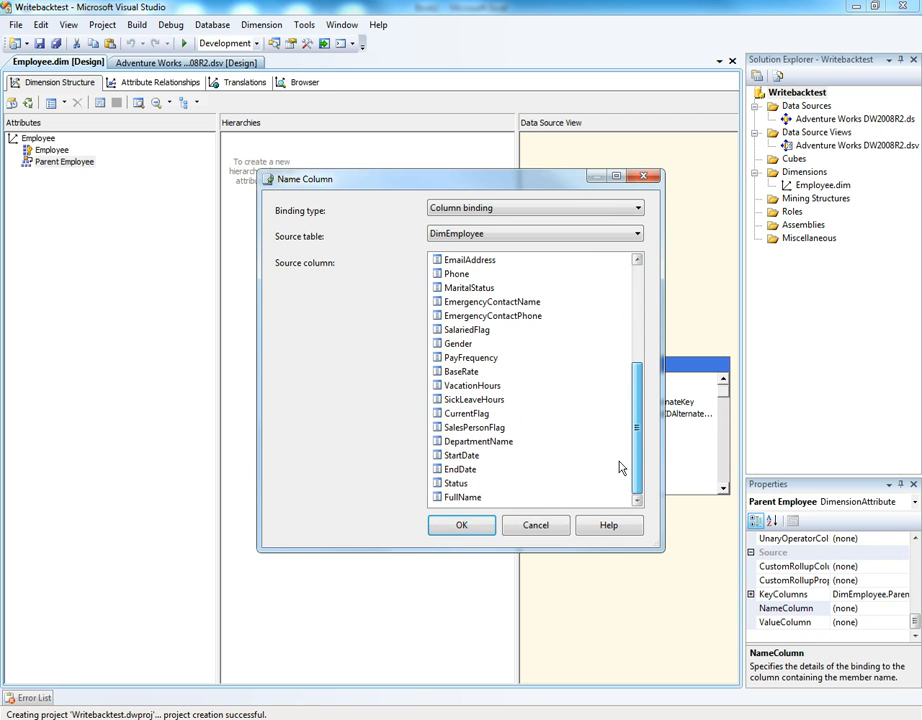
left_click(465, 497)
left_click(479, 527)
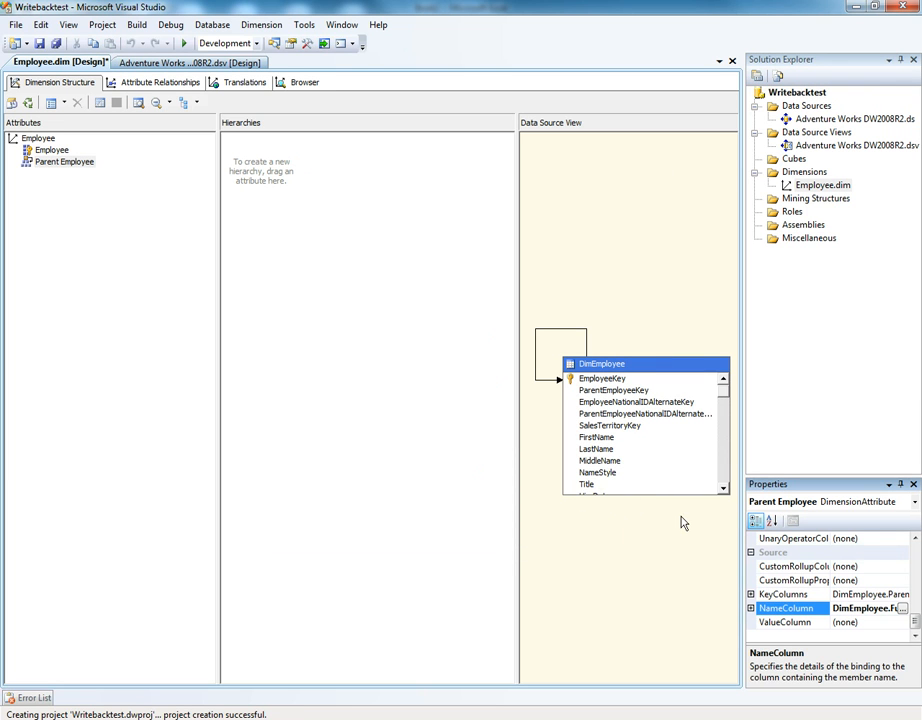
Step: Start another dimension from the existing DimDate table, using FullDateAlternateKey as the name column
right_click(805, 173)
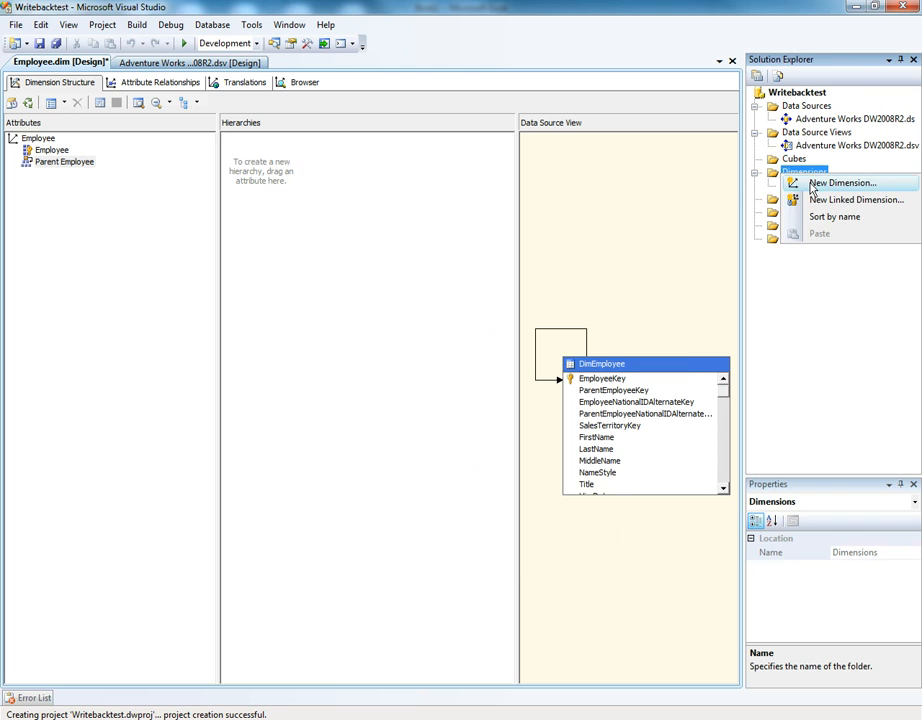
left_click(800, 183)
left_click(499, 555)
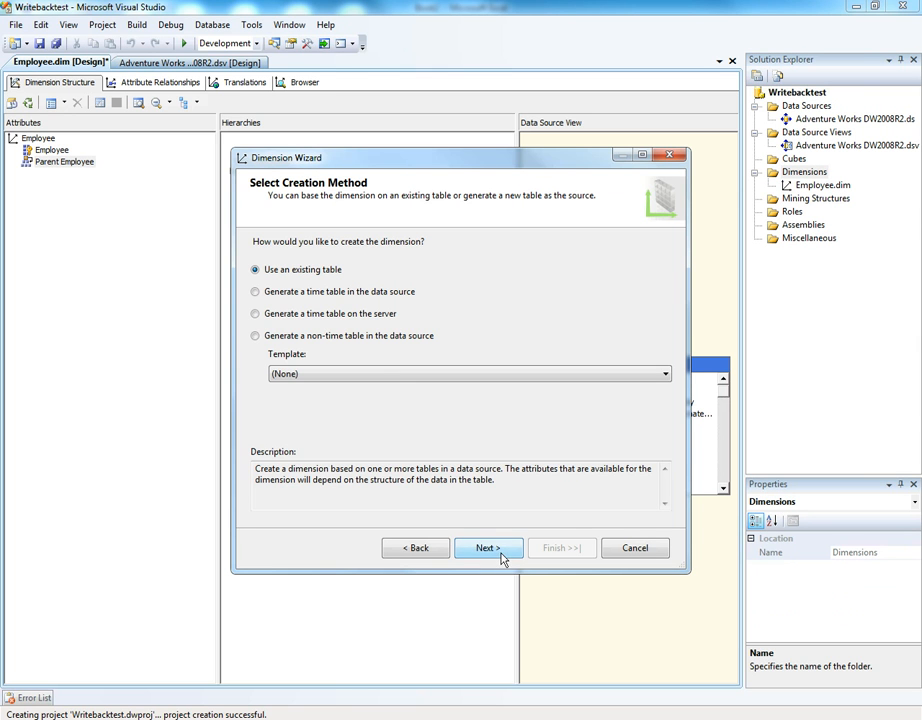
left_click(483, 557)
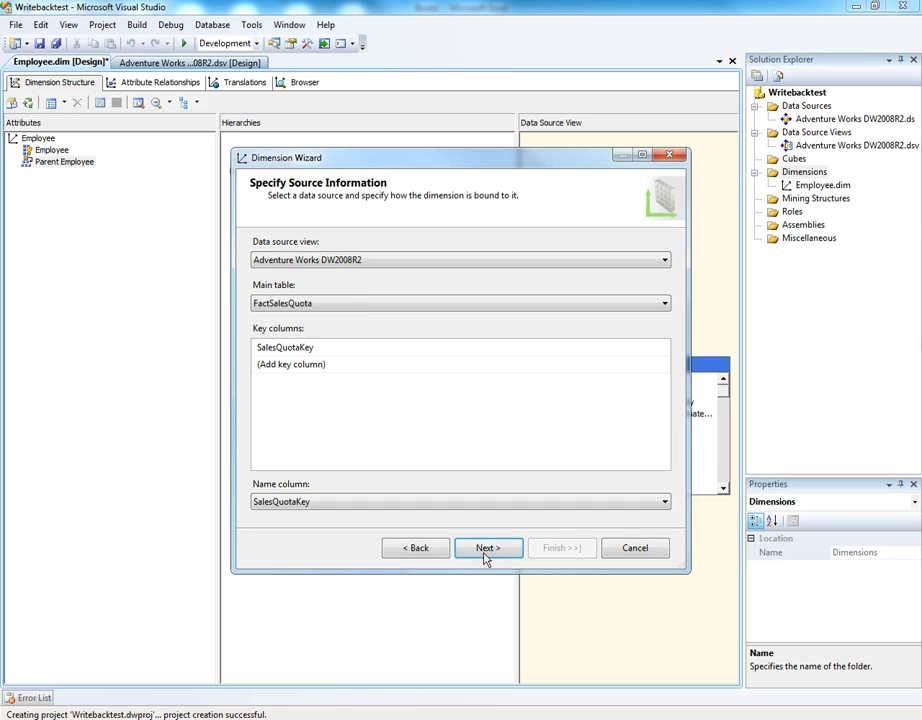
left_click(367, 304)
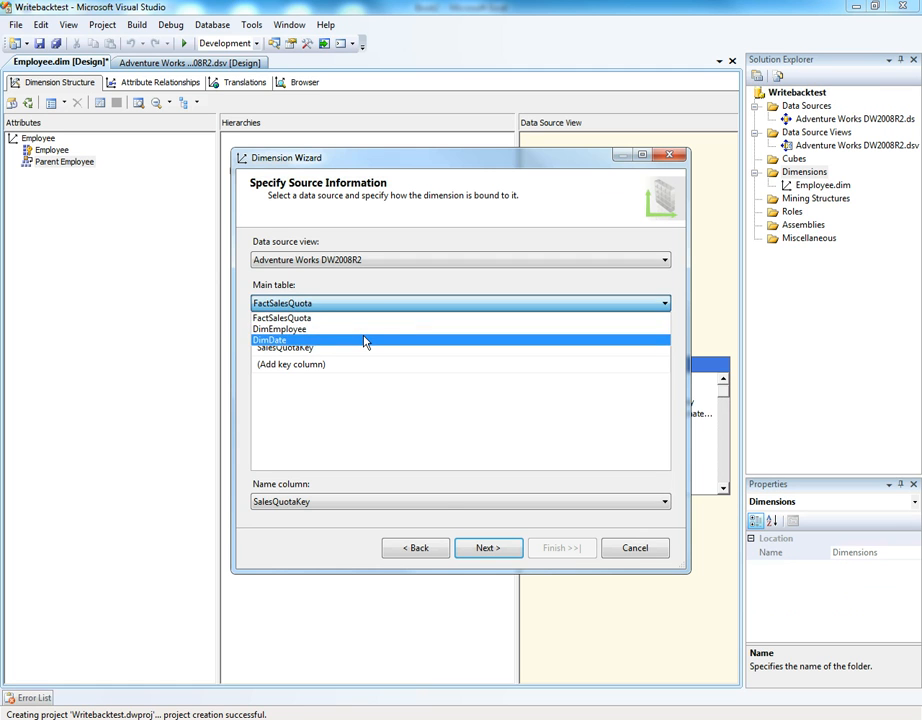
left_click(366, 340)
left_click(467, 502)
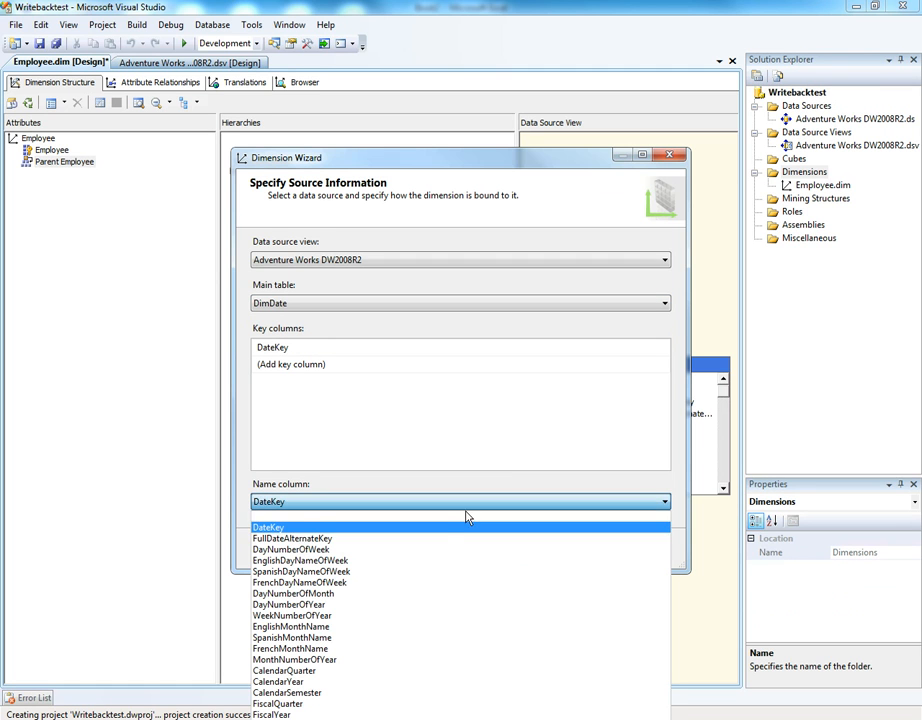
left_click(438, 540)
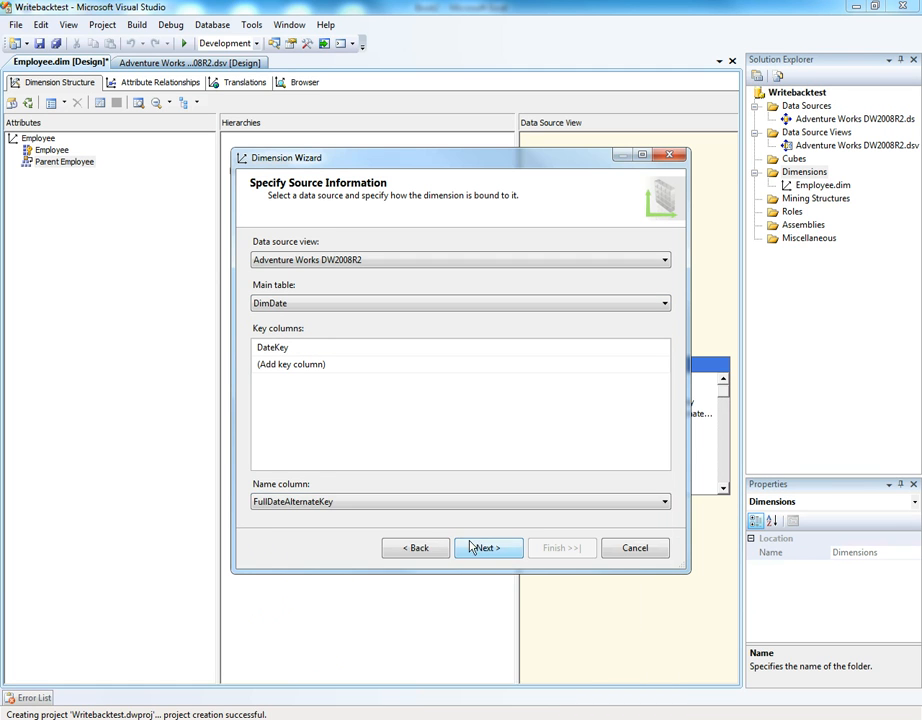
left_click(481, 552)
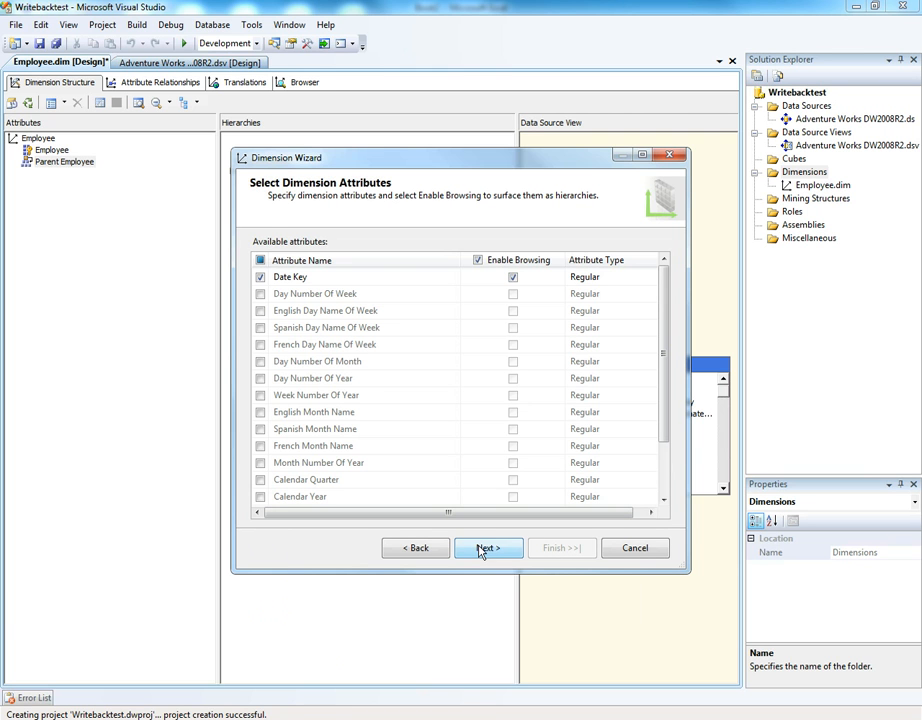
Step: Rename the Date Key attribute to Date
left_click(291, 277)
left_click_drag(291, 277, 306, 277)
key("Delete")
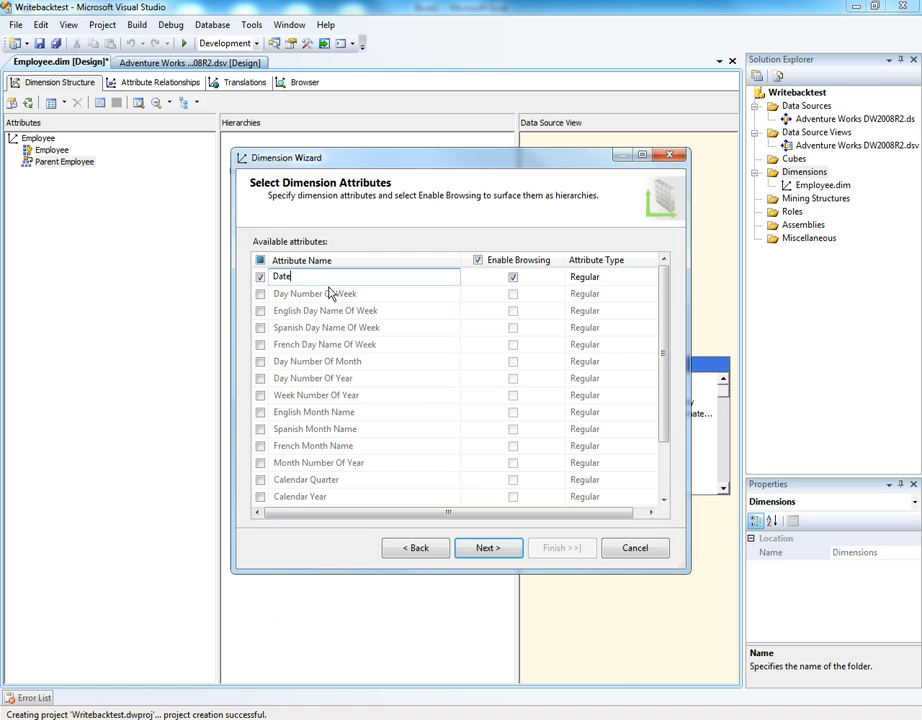
Step: Include the Calendar Year and Month Number Of Year attributes in the date dimension, renaming the month attribute to Month
left_click(260, 497)
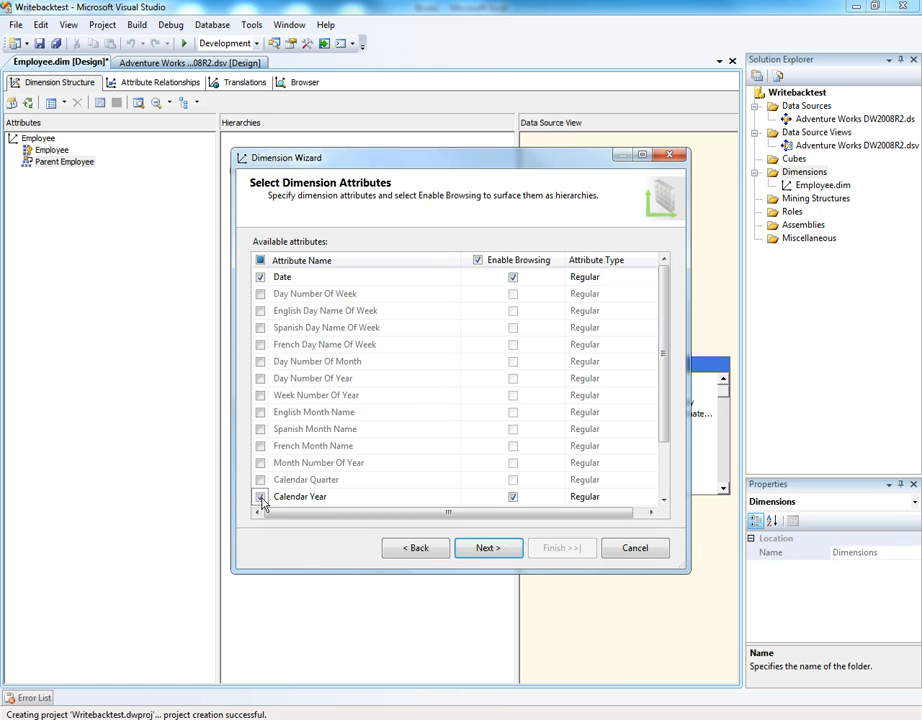
left_click_drag(659, 407, 656, 468)
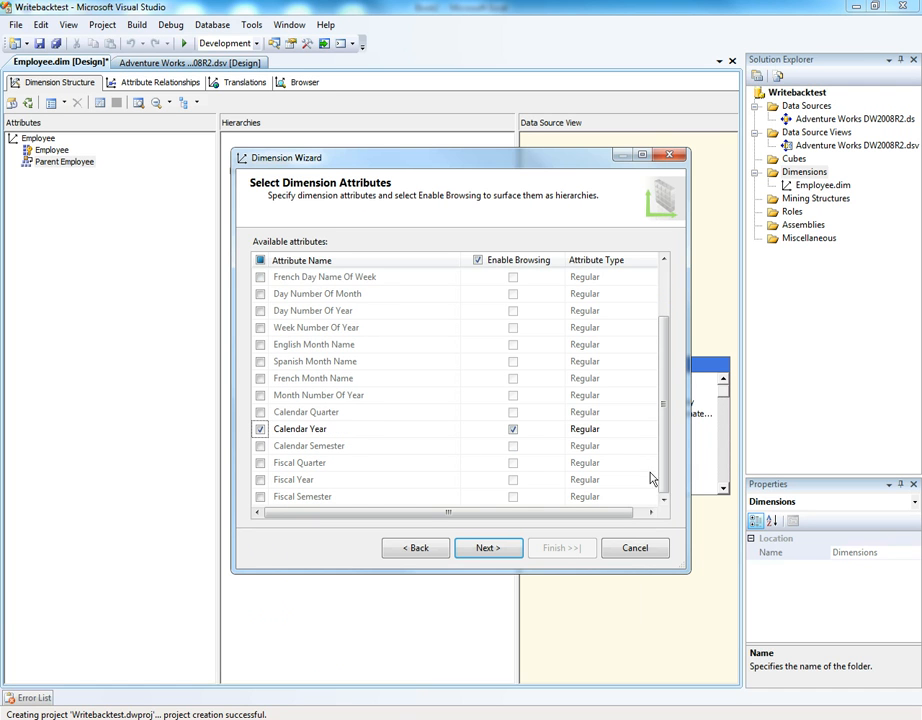
left_click(260, 395)
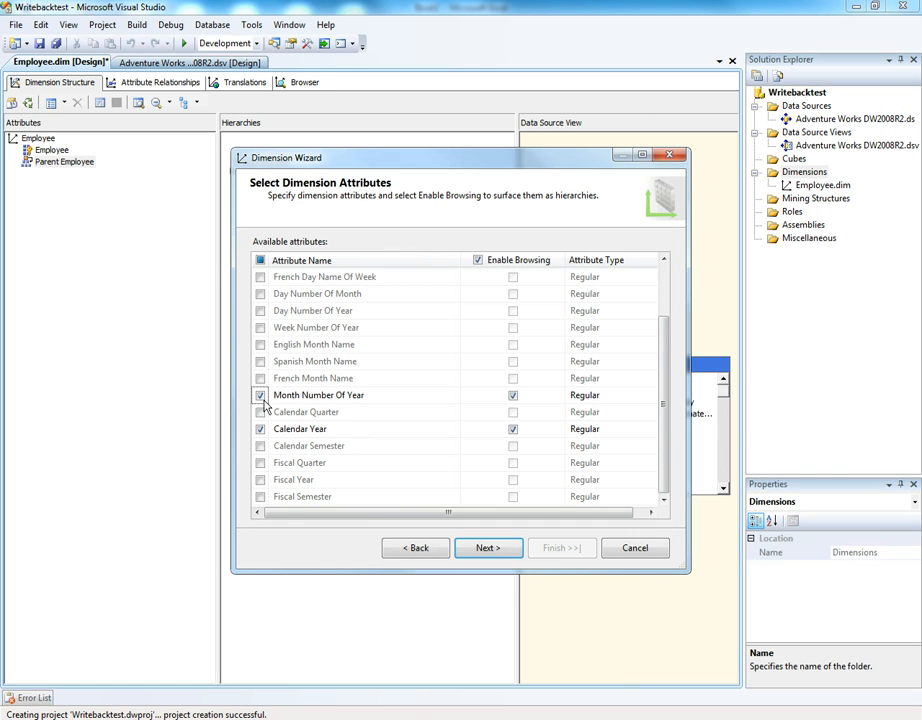
left_click(301, 395)
left_click_drag(301, 395, 391, 397)
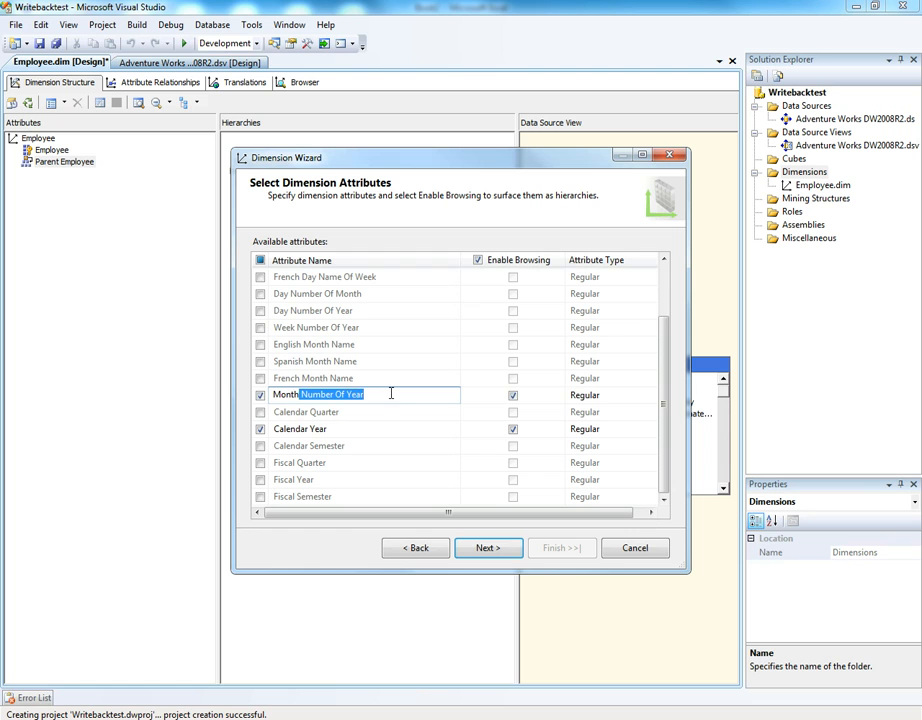
key("BackSpace")
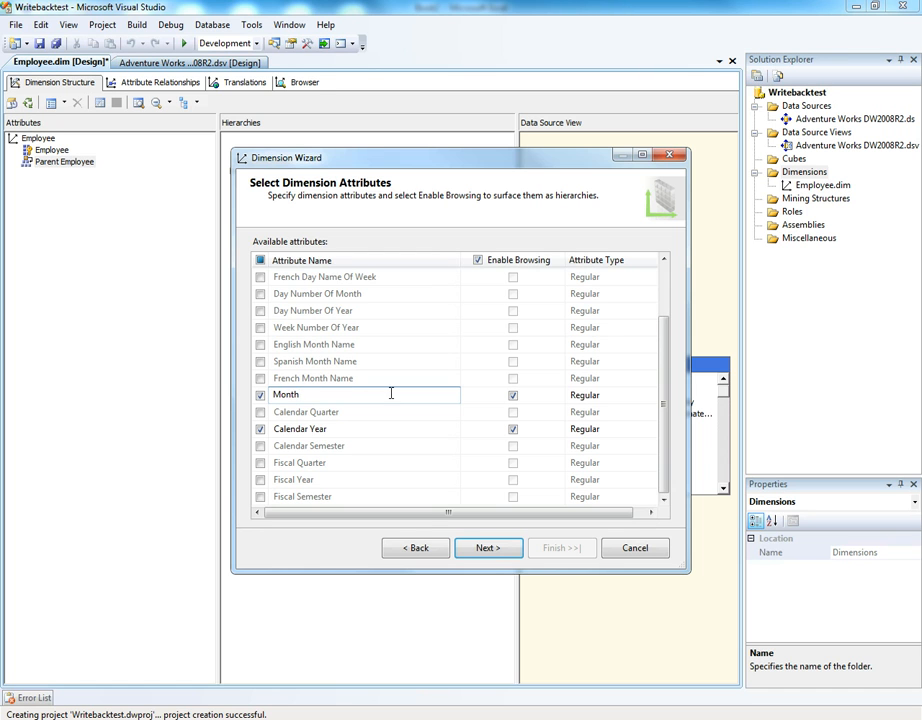
Step: Name the new date dimension Date and finish creating it
left_click(473, 549)
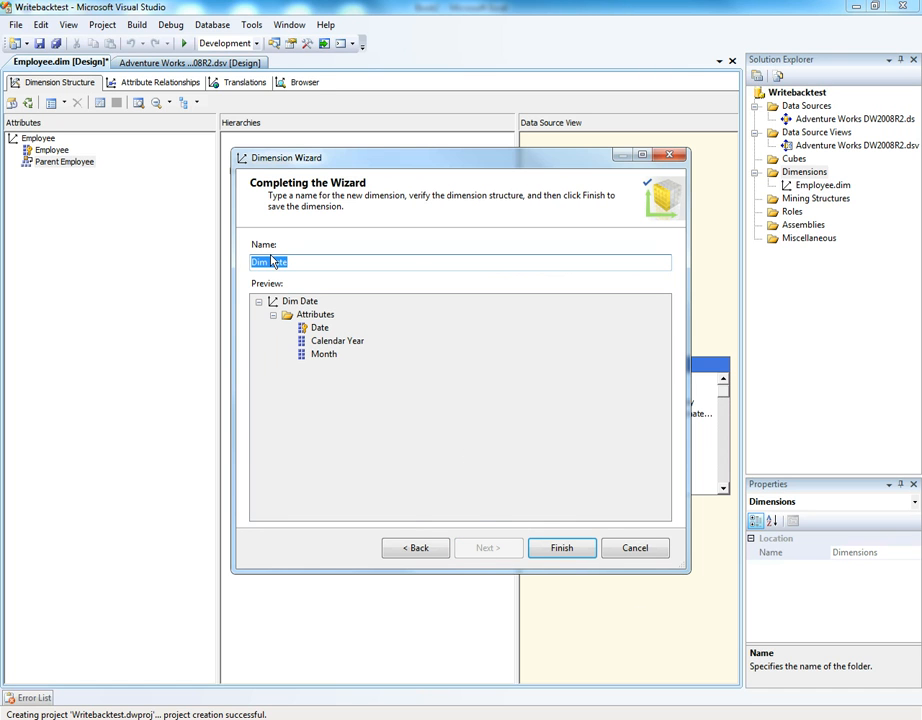
left_click_drag(269, 258, 193, 268)
key("Delete")
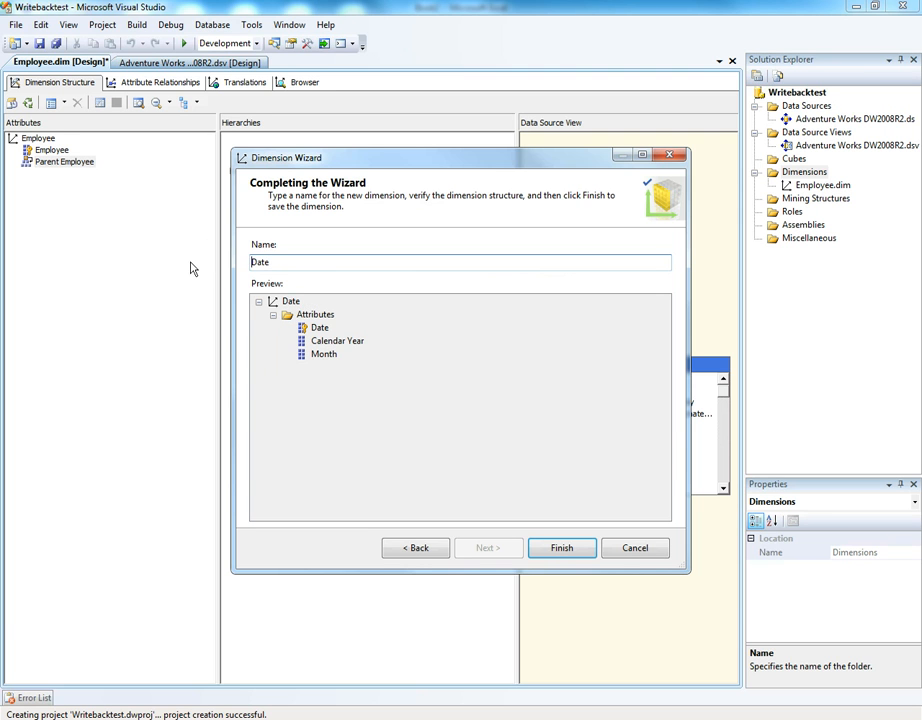
left_click(546, 548)
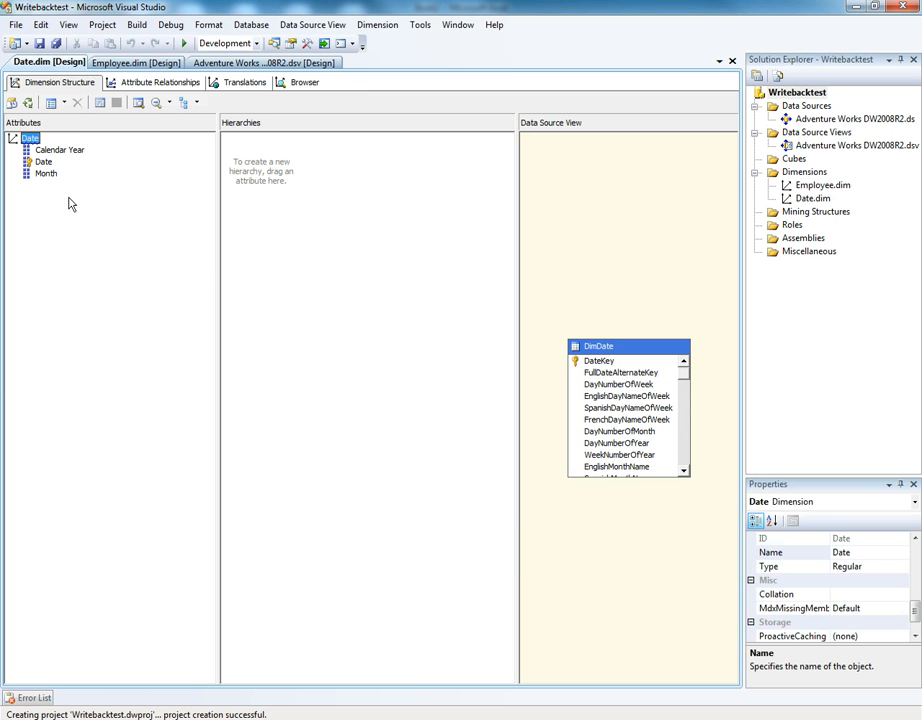
Step: Bind the Month attribute's NameColumn to EnglishMonthName from DimDate
left_click(45, 174)
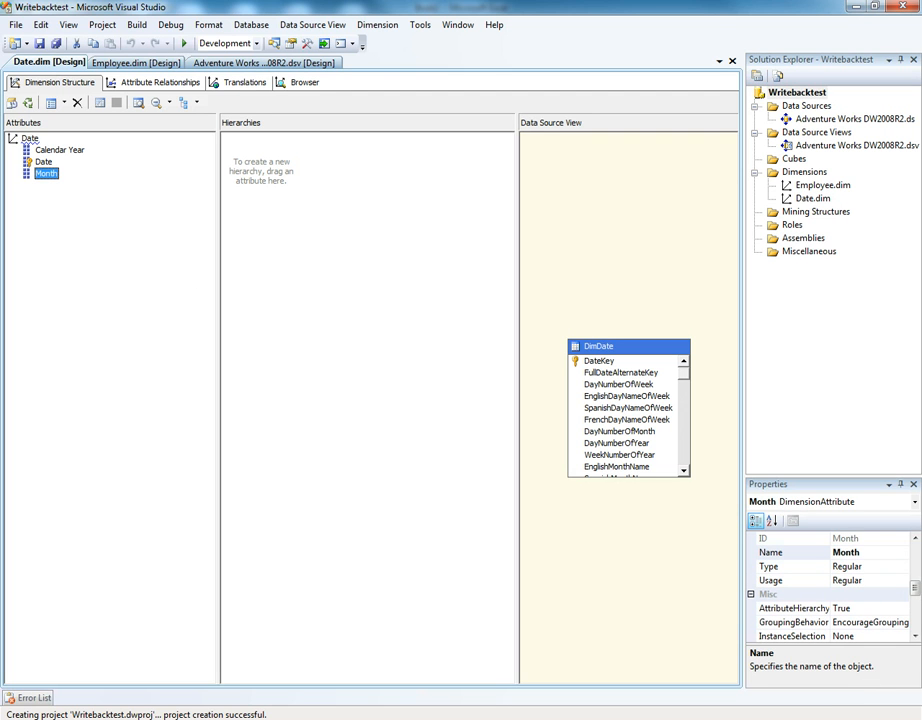
left_click_drag(909, 591, 911, 617)
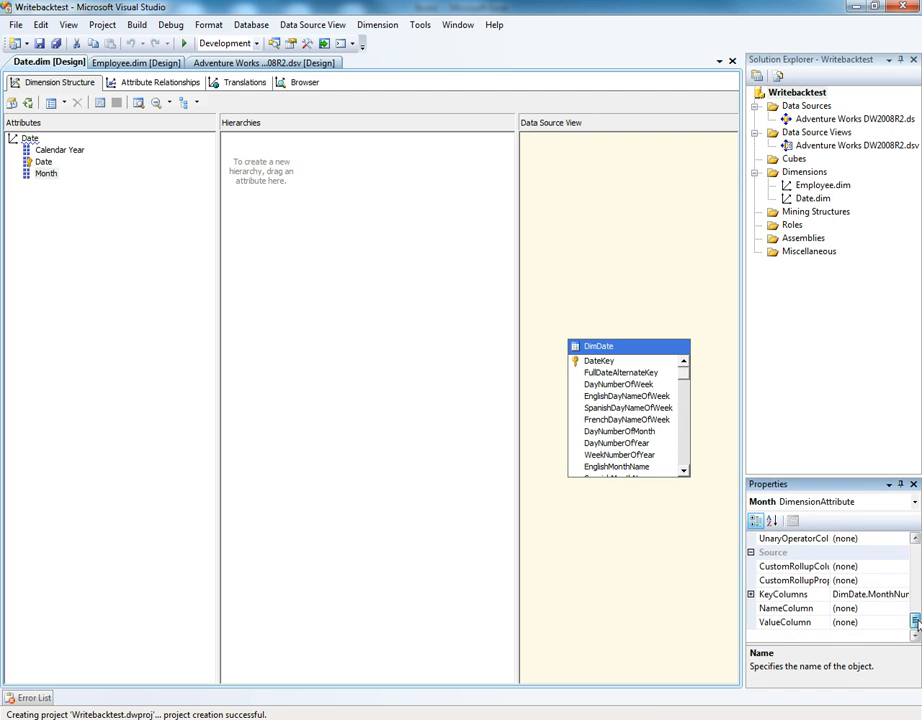
left_click(903, 608)
left_click(909, 608)
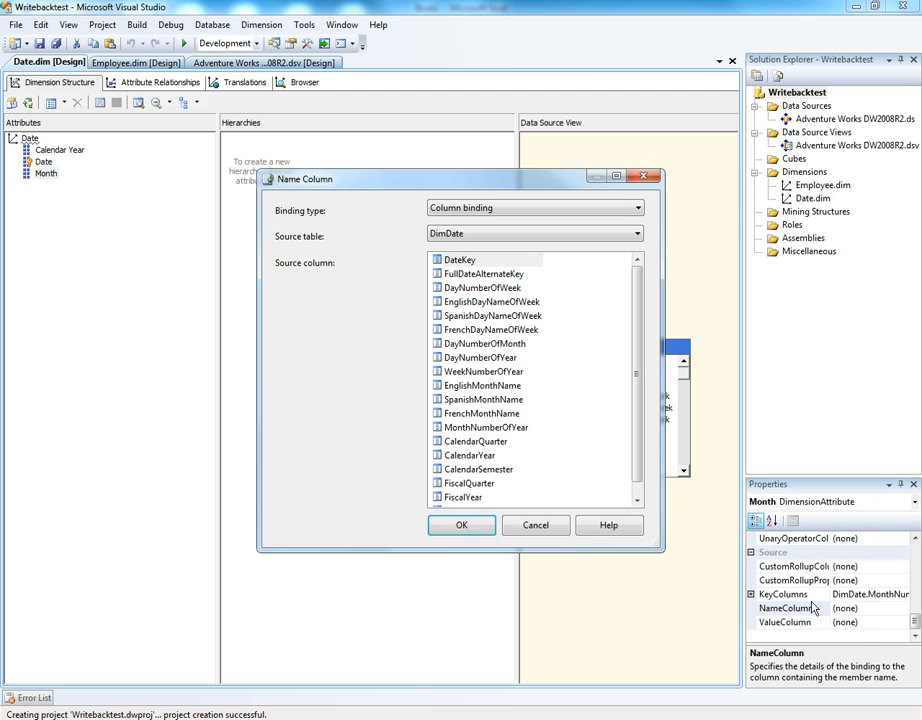
left_click(512, 394)
left_click(478, 520)
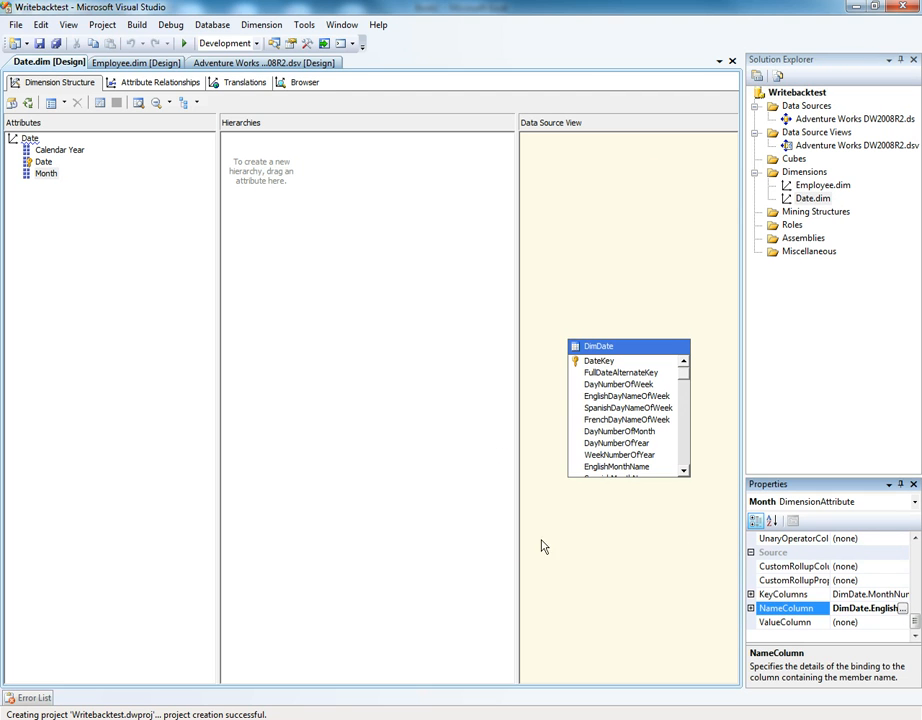
Step: Add CalendarYear to the Month attribute's key columns, placed ahead of MonthNumberOfYear
left_click(887, 595)
left_click(903, 594)
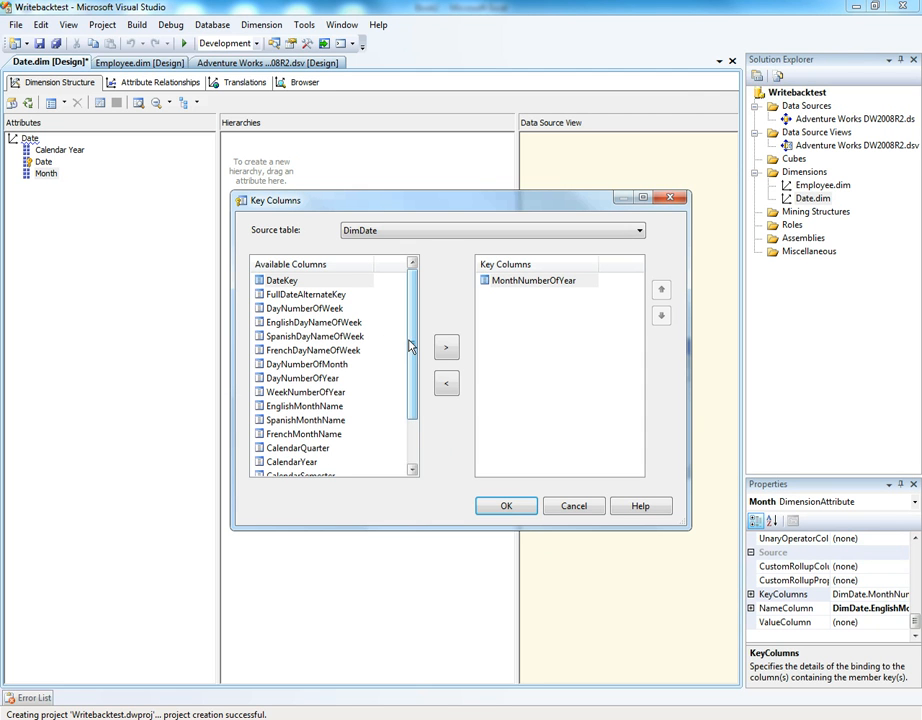
left_click(292, 461)
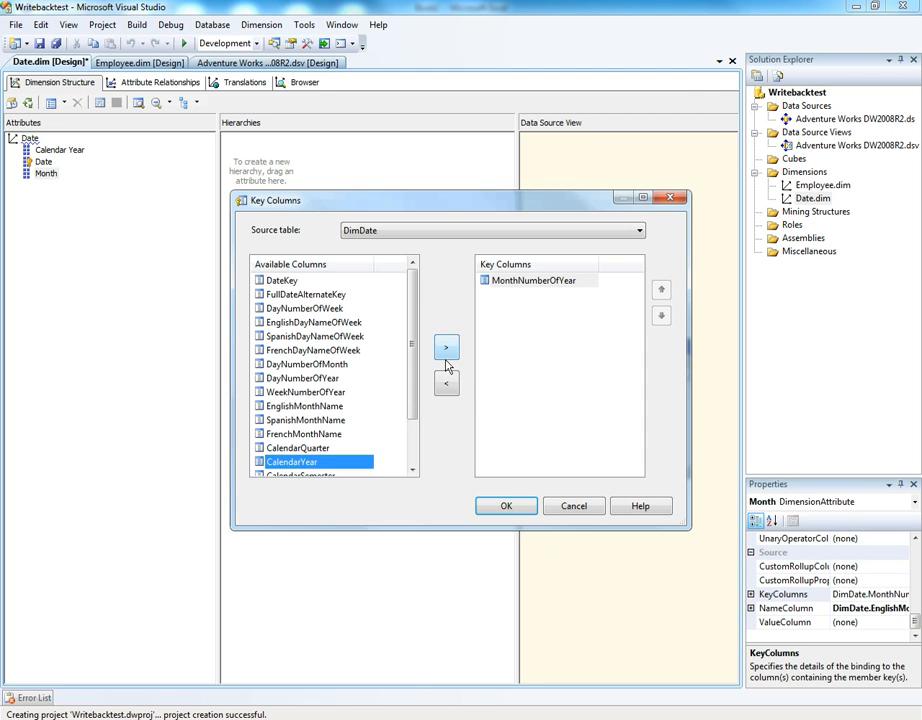
left_click(446, 349)
left_click(661, 290)
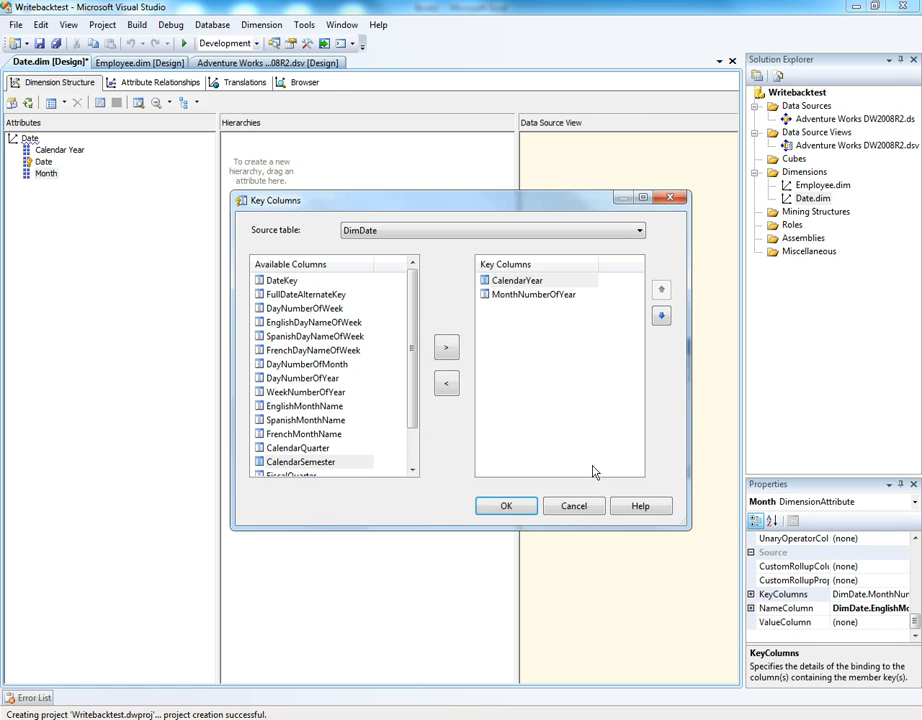
left_click(506, 506)
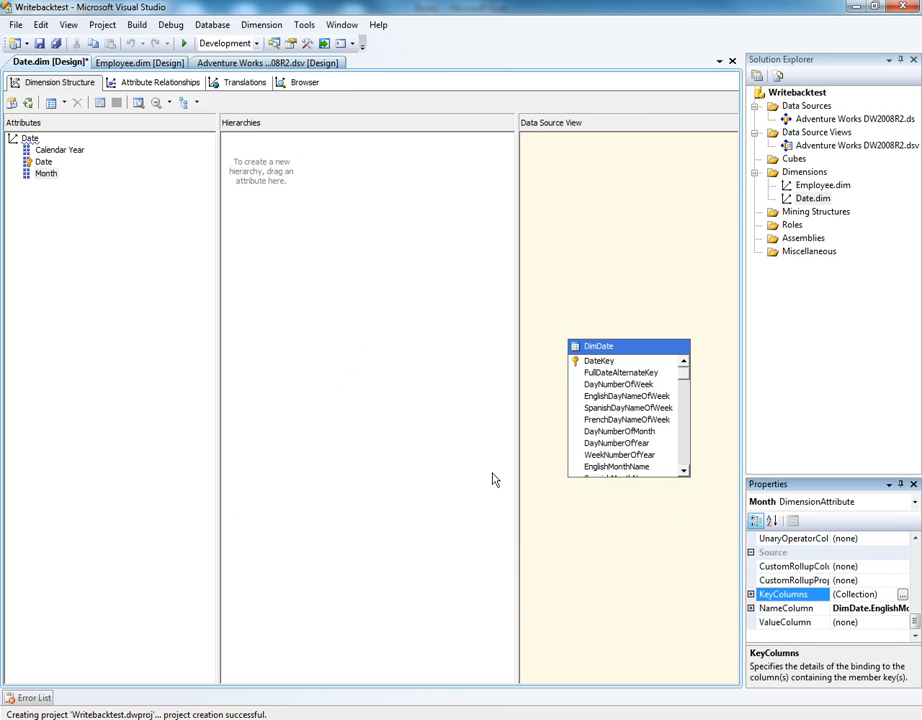
Step: Create a hierarchy in the Date dimension with Calendar Year as the upper level and Month beneath it
left_click_drag(46, 152, 268, 182)
left_click(47, 174)
left_click_drag(50, 178, 256, 180)
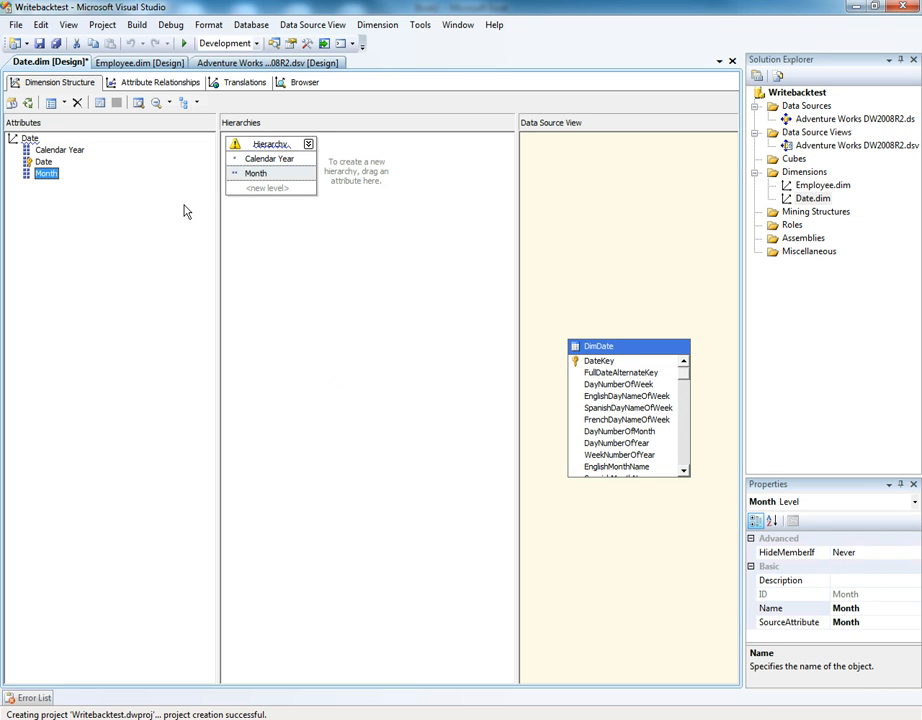
Step: Start a new cube from existing tables, using FactSalesQuota as the measure group table
right_click(795, 161)
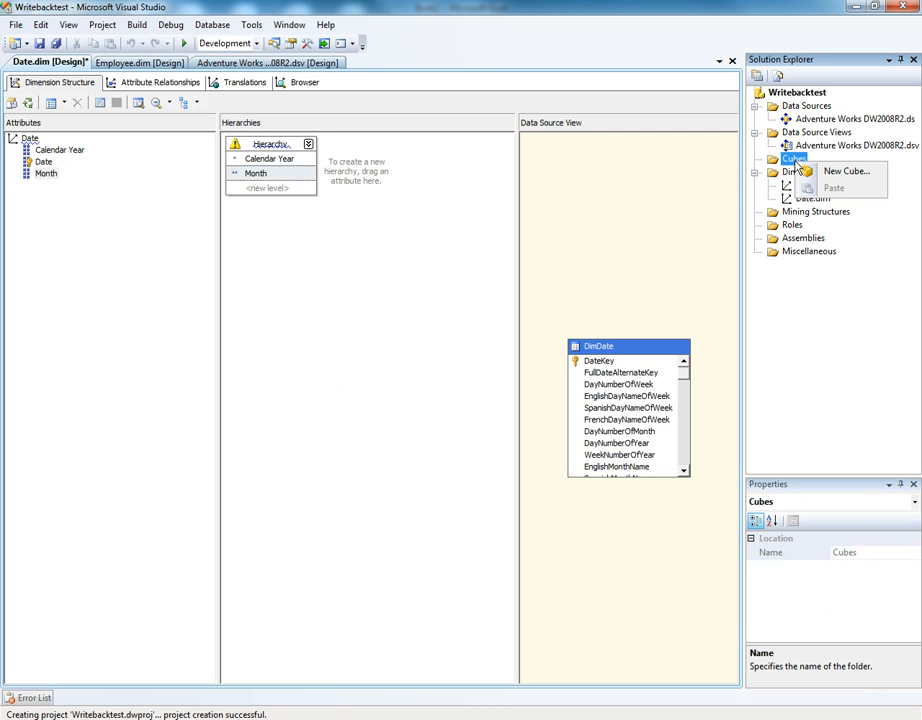
left_click(806, 174)
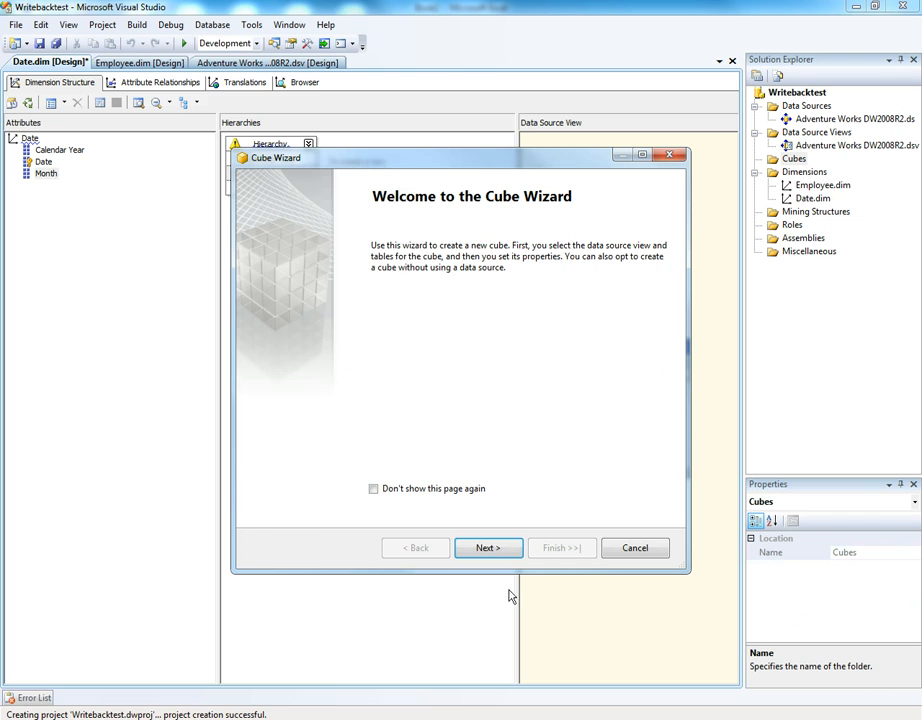
left_click(486, 552)
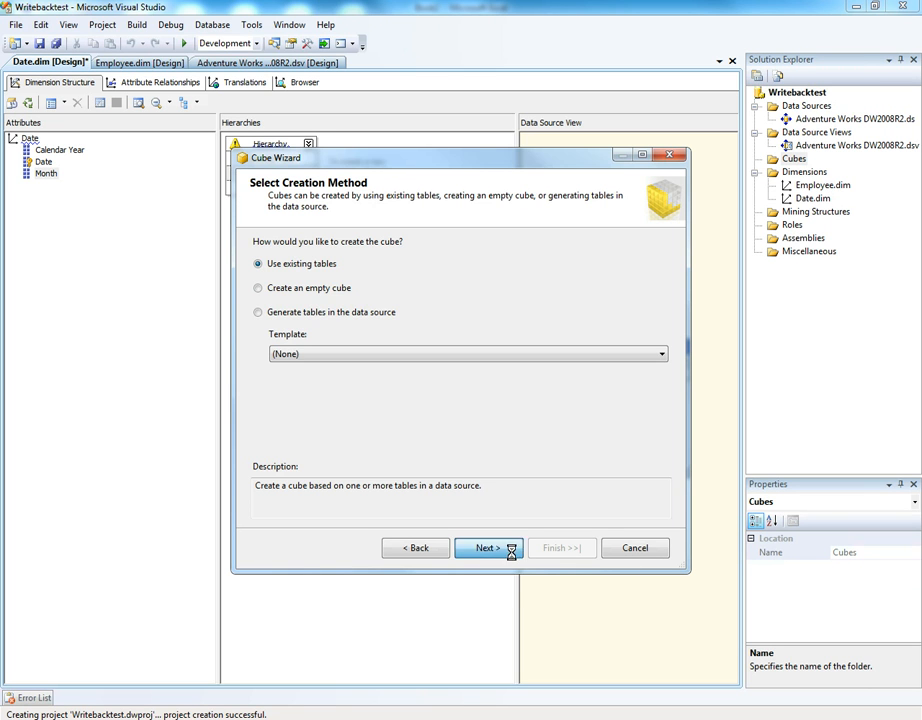
left_click(486, 552)
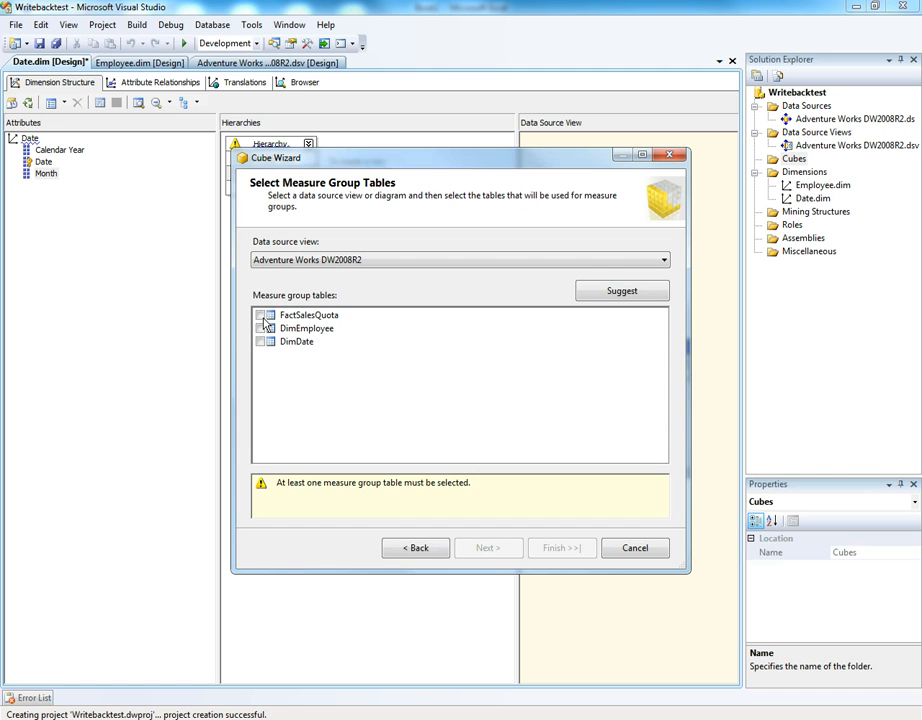
left_click(261, 316)
left_click(497, 552)
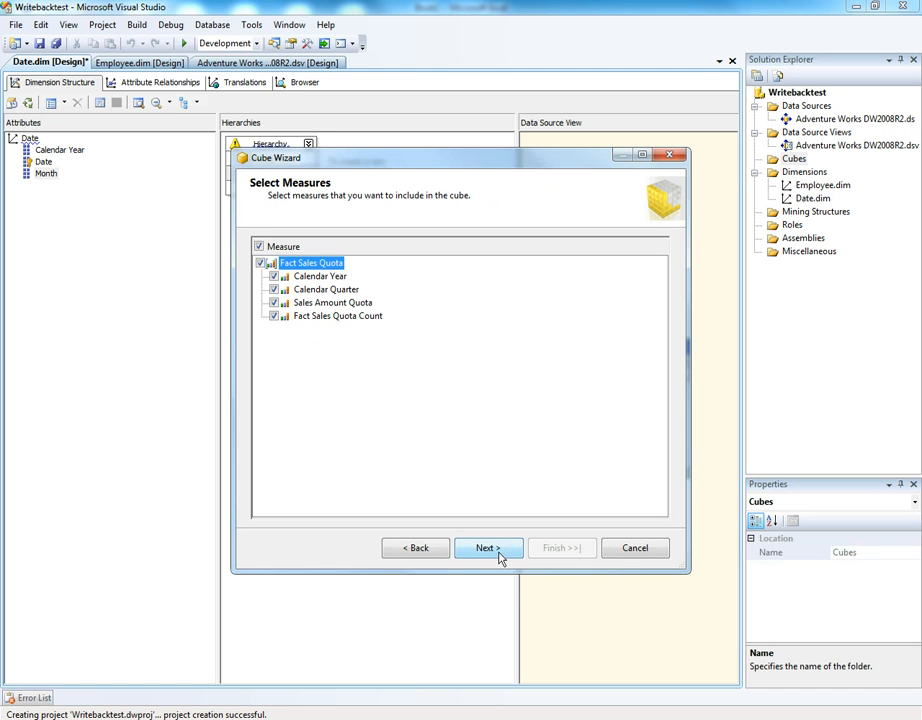
Step: Keep only the Sales Amount Quota measure, include the Employee and Date dimensions, and finish the cube as Adventure Works DW2008R2
left_click(274, 276)
left_click(274, 289)
left_click(274, 316)
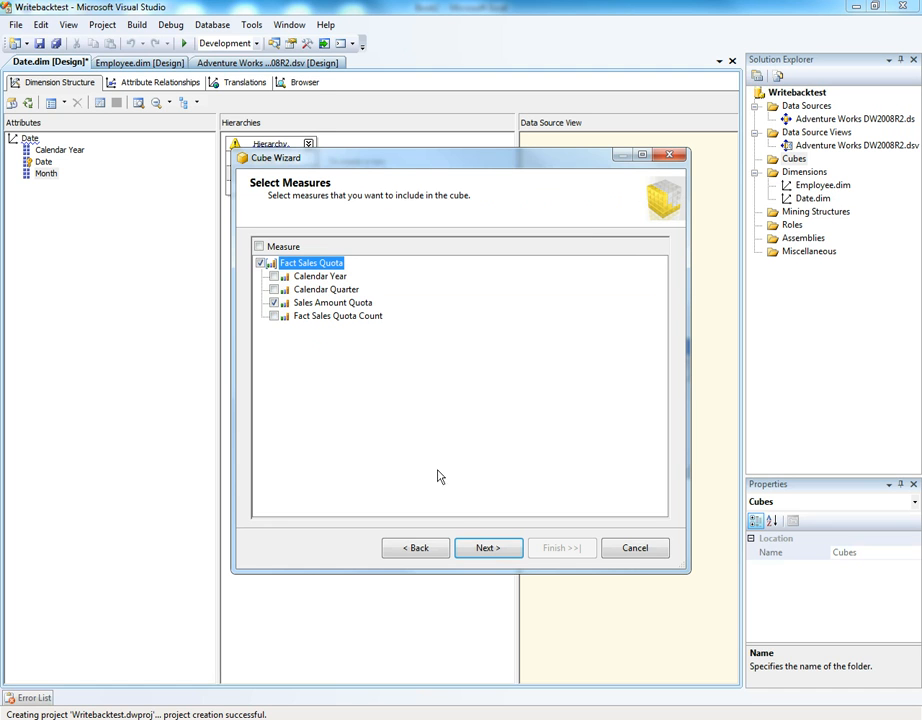
left_click(483, 549)
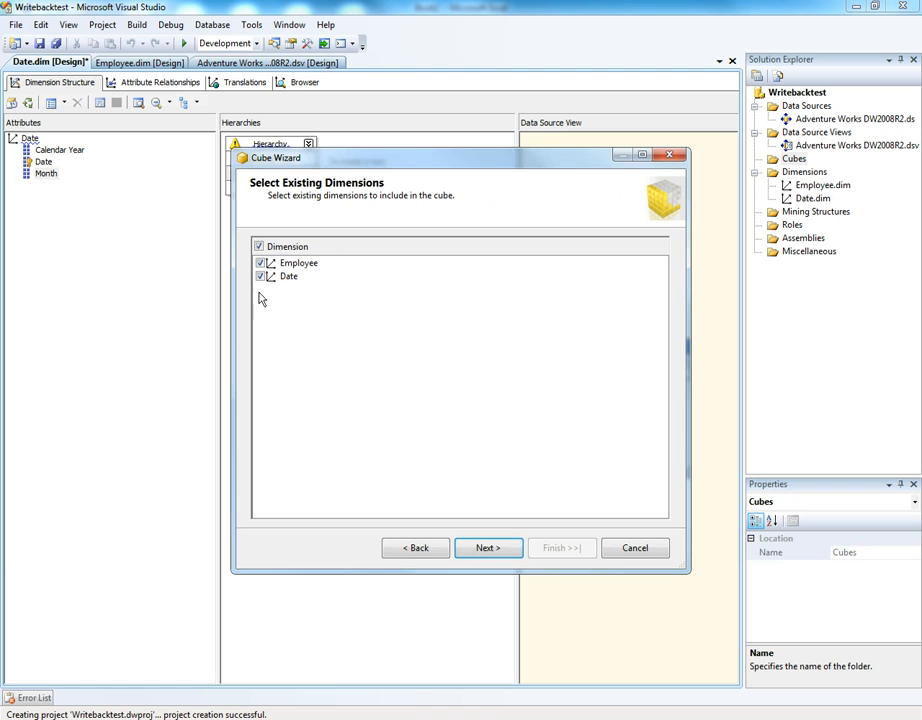
left_click(488, 548)
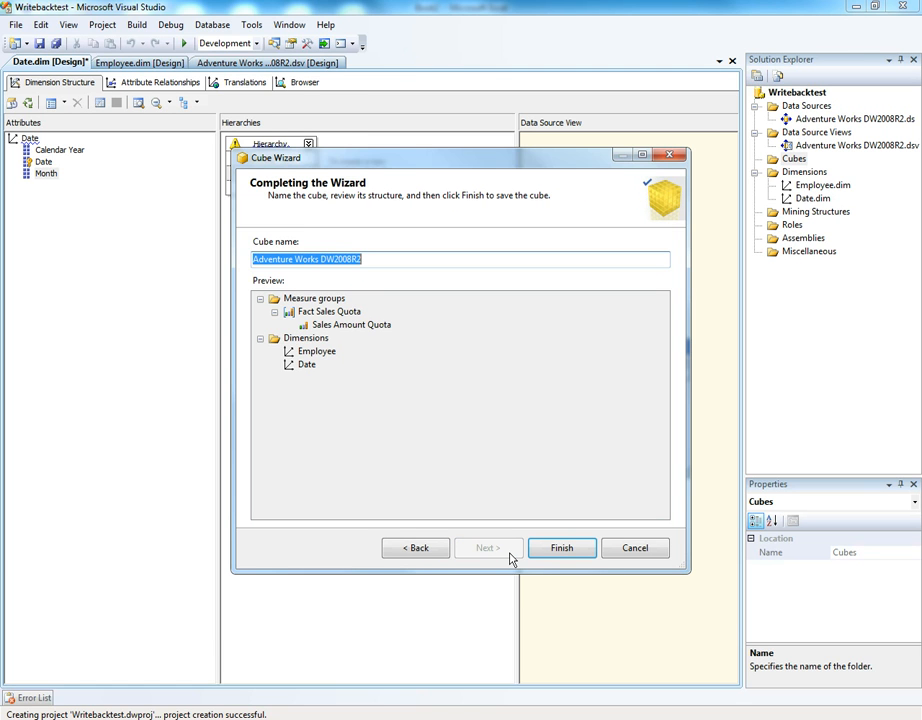
left_click(538, 553)
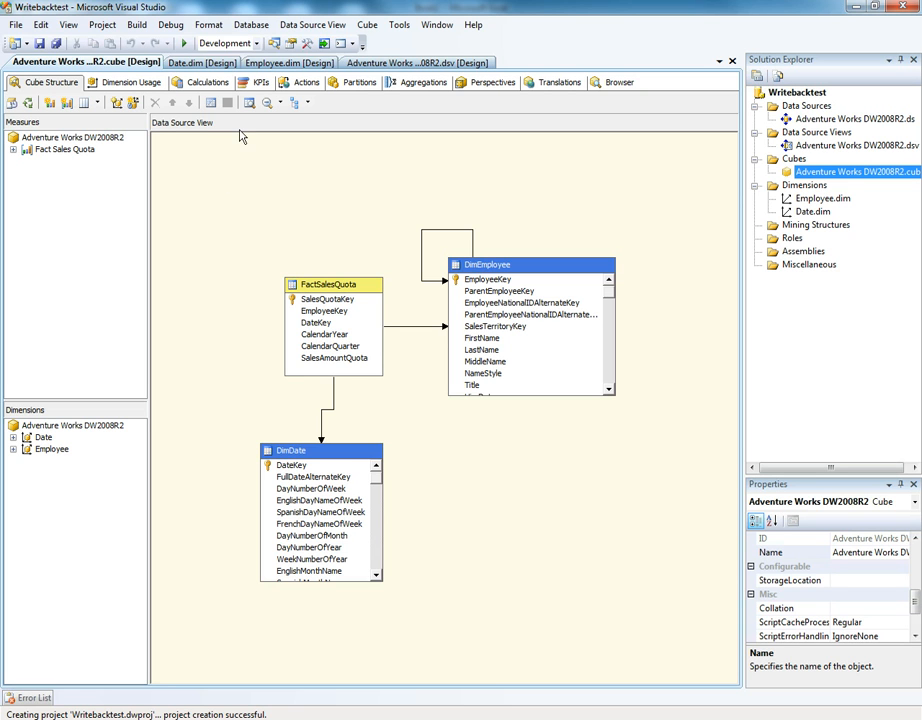
Step: Enable writeback on the Fact Sales Quota partition with table WriteTable_Fact Sales Quota, data source Adventure Works DW2008R2 and MOLAP storage
left_click(374, 87)
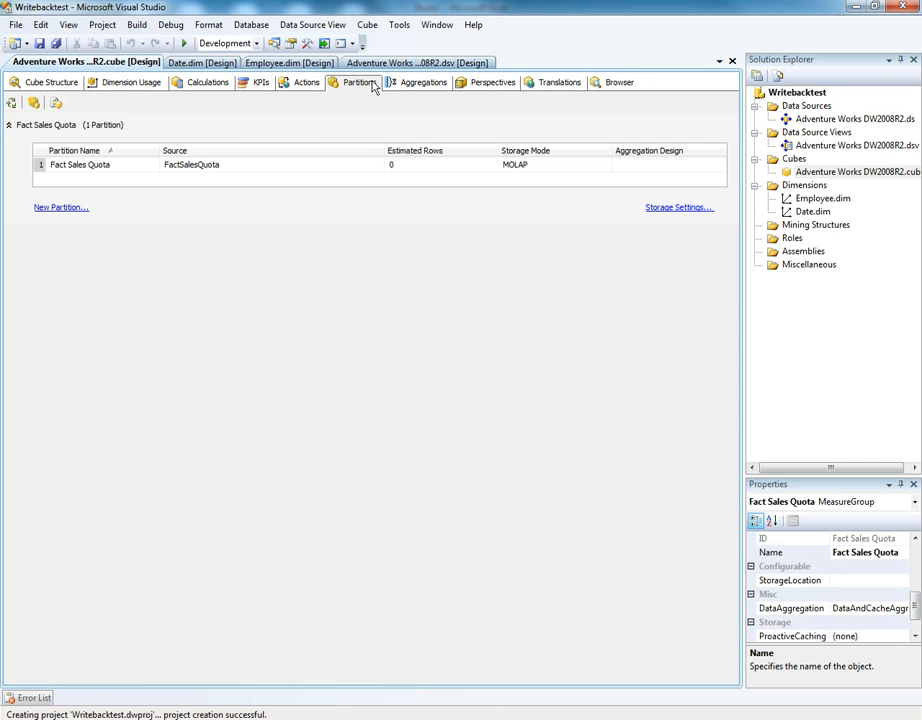
right_click(100, 170)
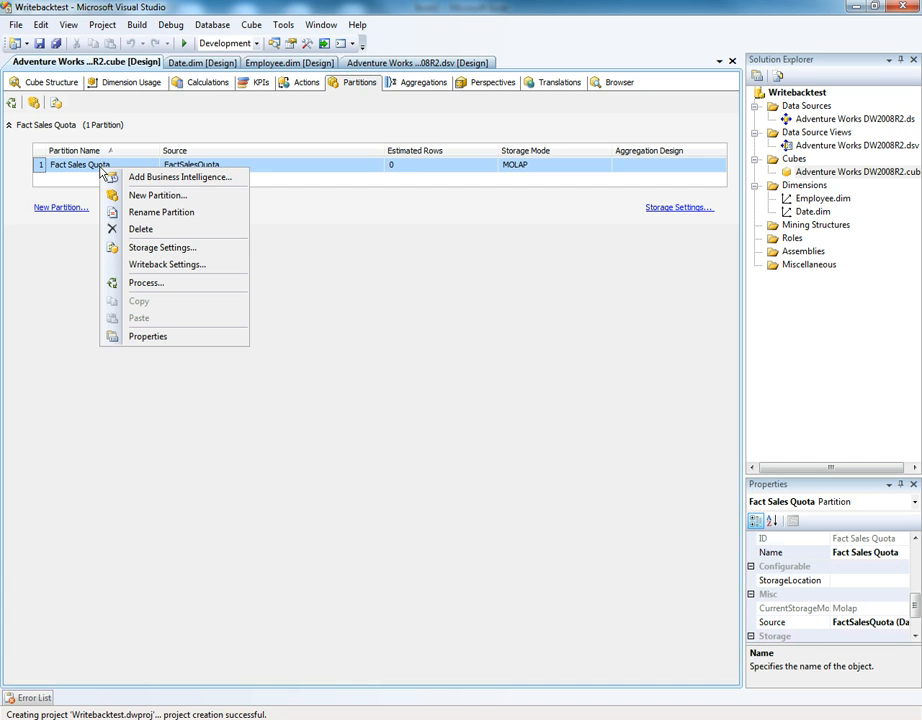
left_click(155, 265)
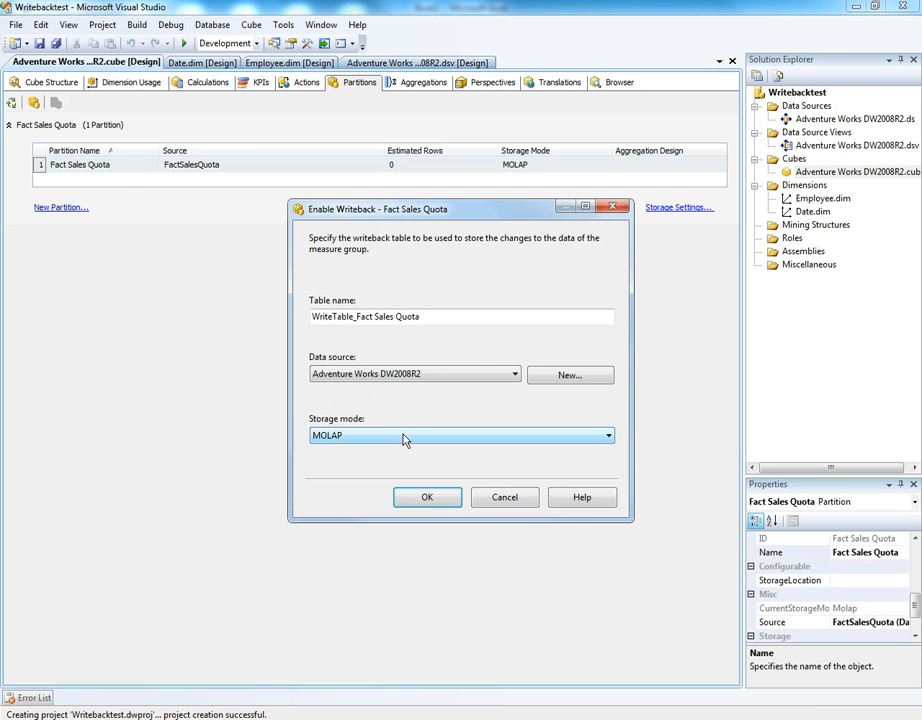
left_click(438, 500)
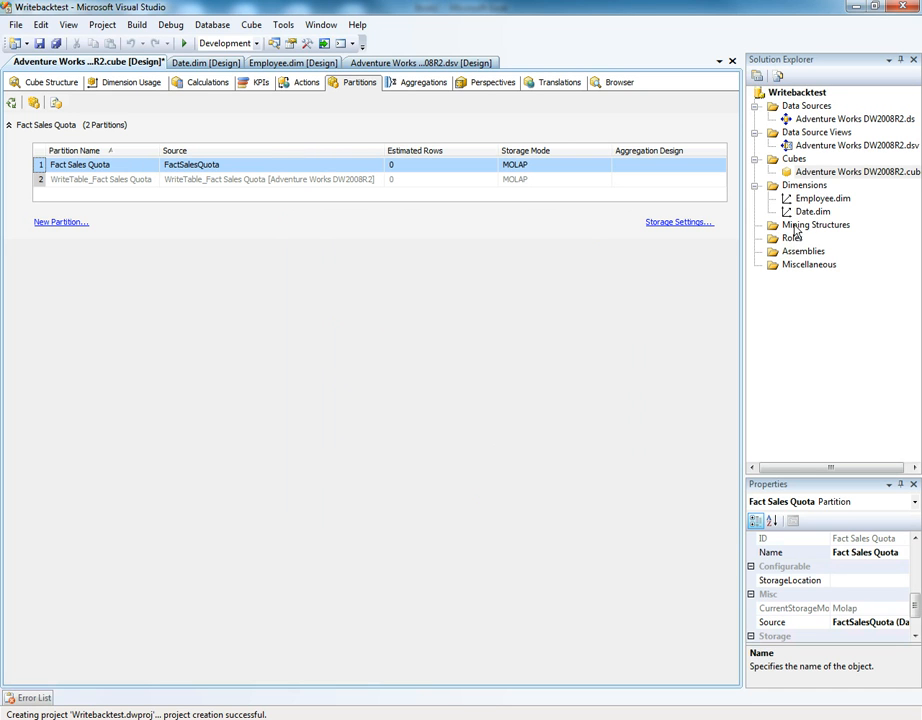
Step: Set the Adventure Works DW2008R2 data source's impersonation to use the service account
double_click(815, 120)
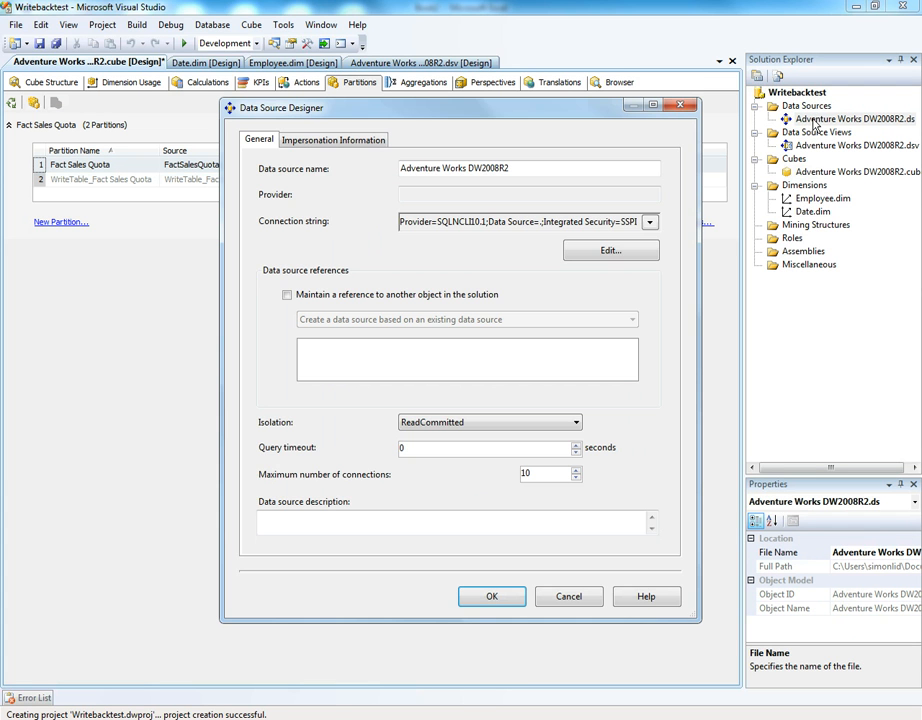
left_click(338, 140)
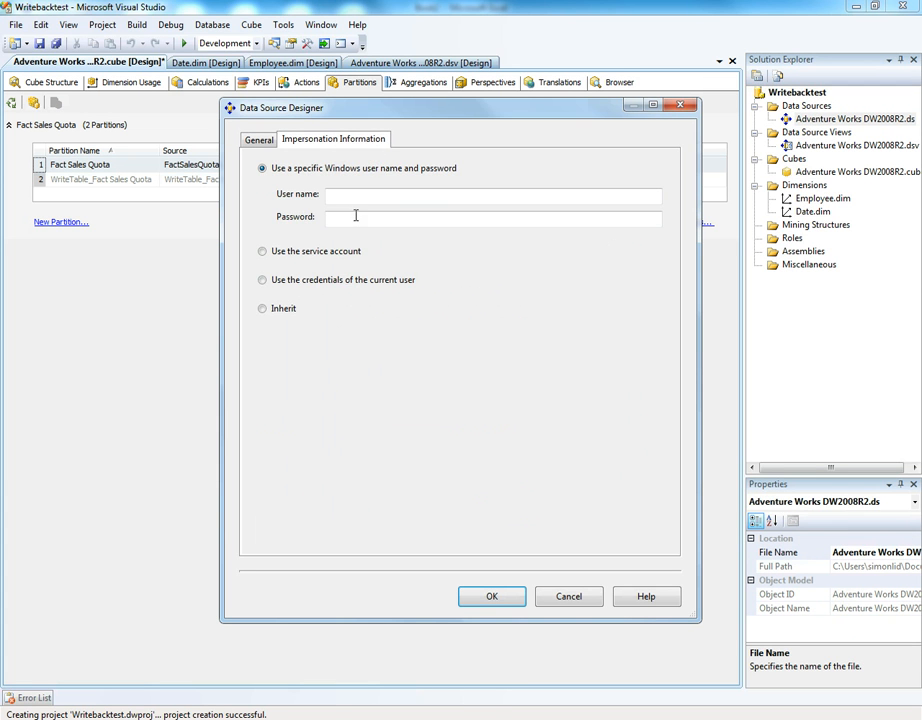
left_click(278, 254)
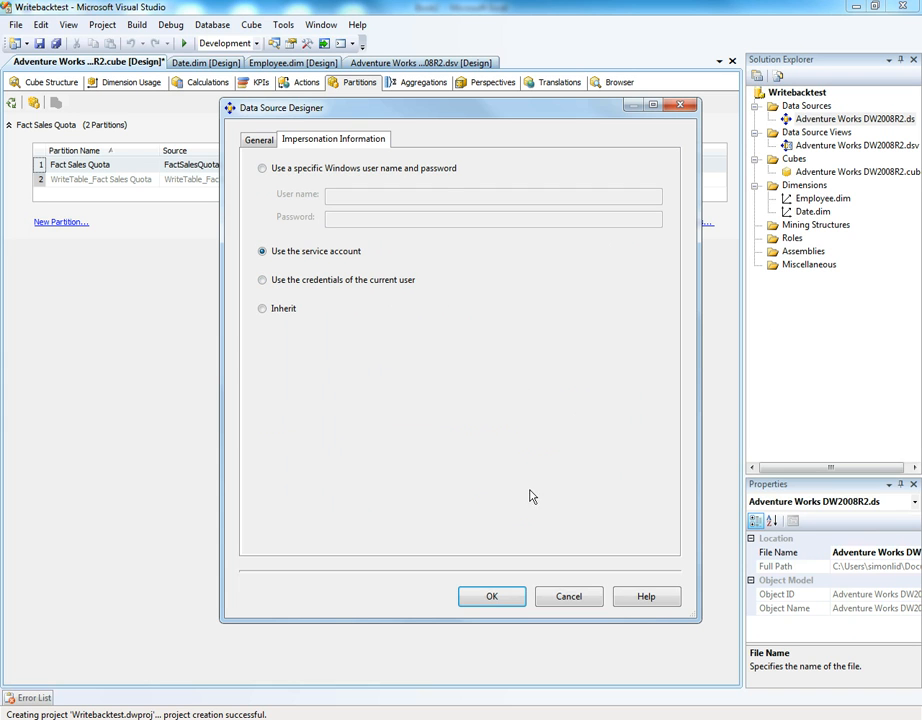
left_click(508, 598)
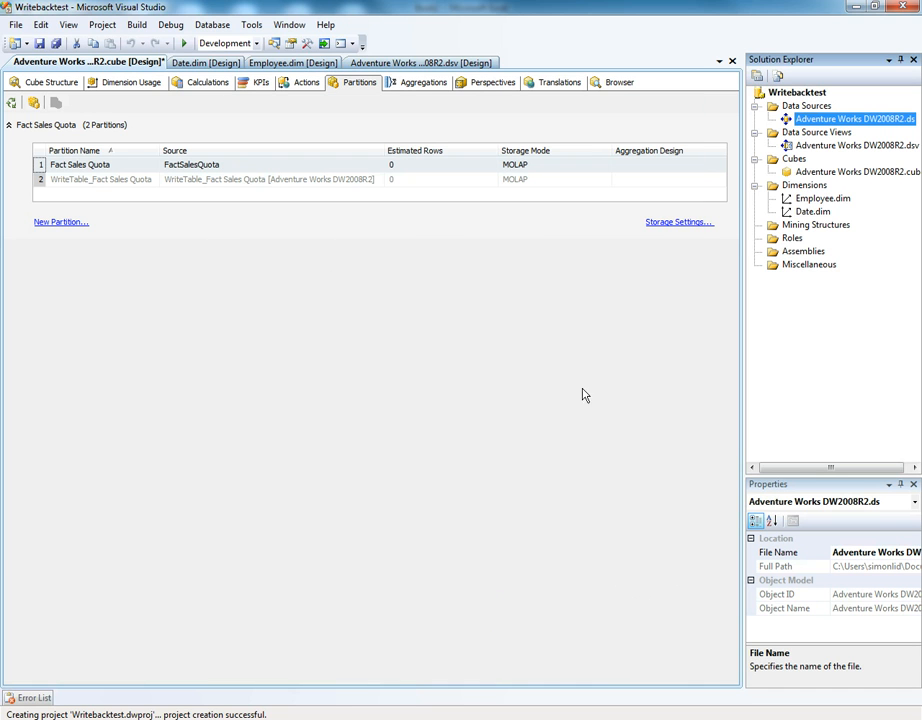
Step: Process the Writebacktest database with Process Full, building and deploying the project first
left_click(787, 95)
right_click(772, 93)
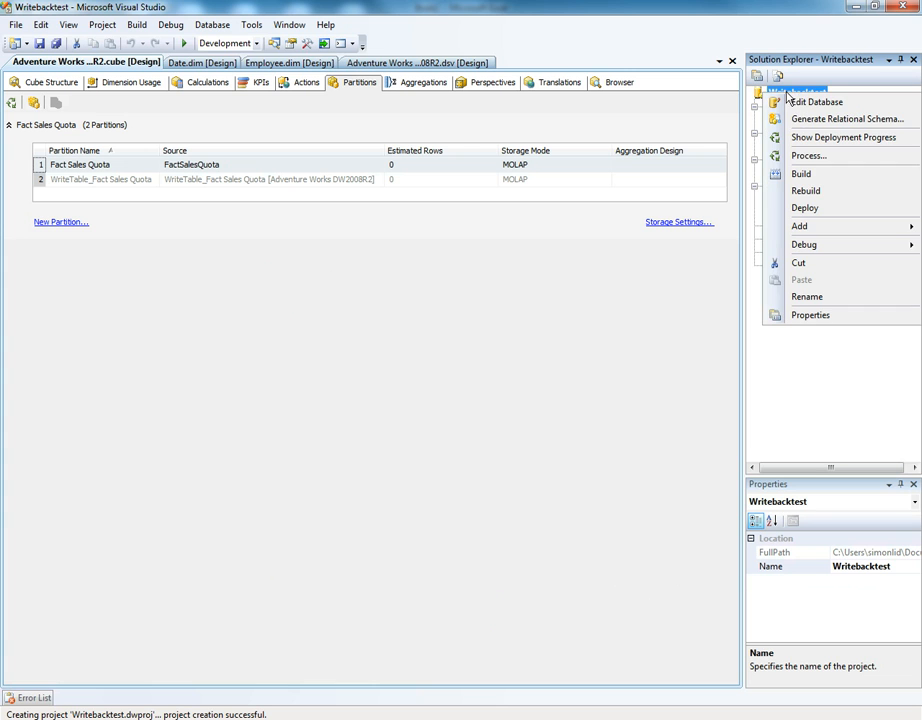
left_click(807, 156)
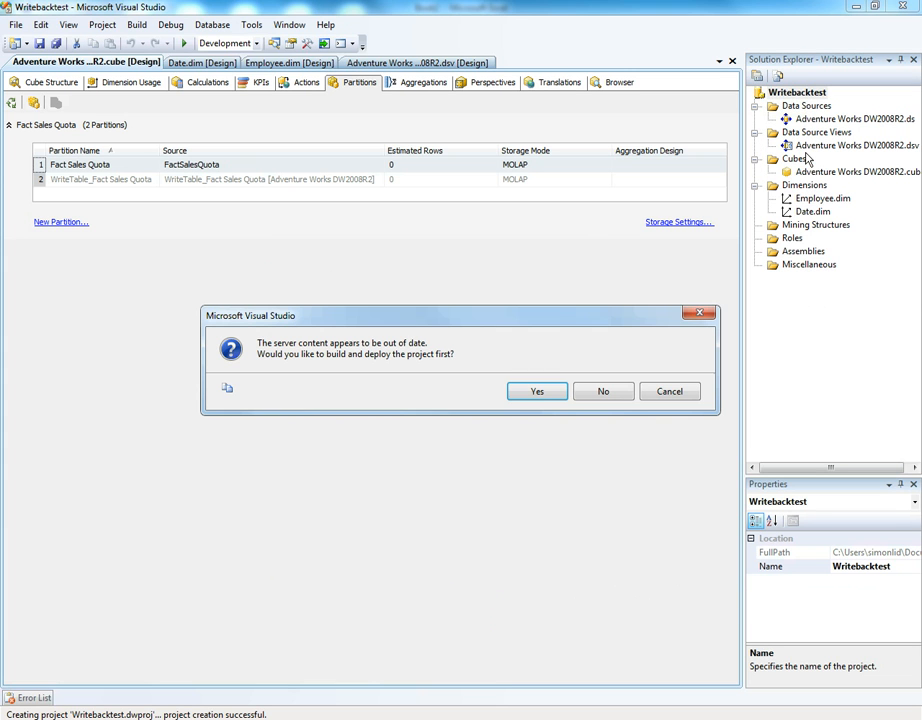
left_click(545, 396)
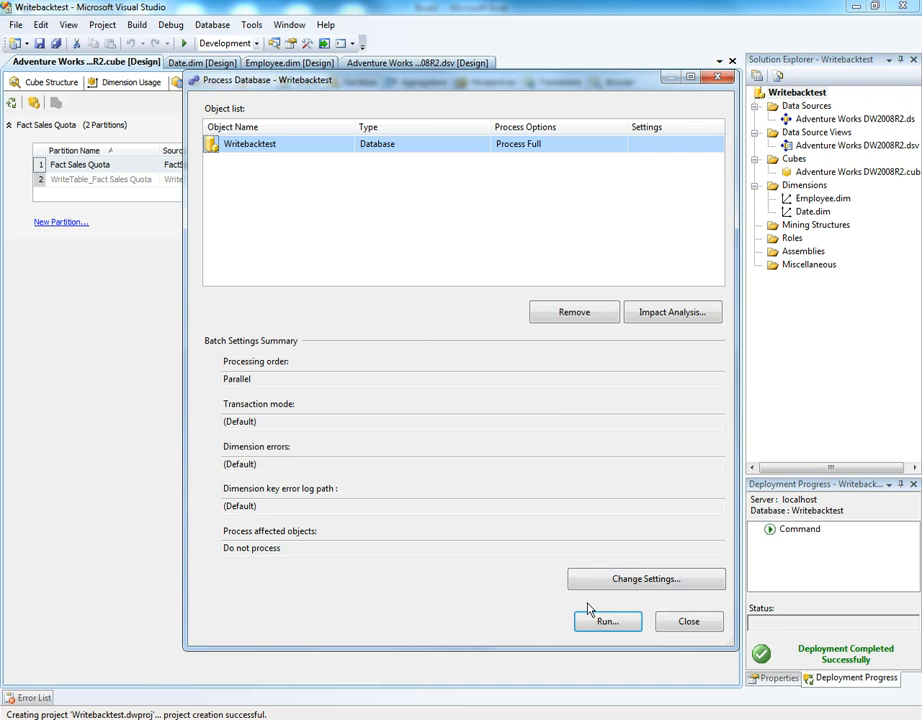
left_click(603, 622)
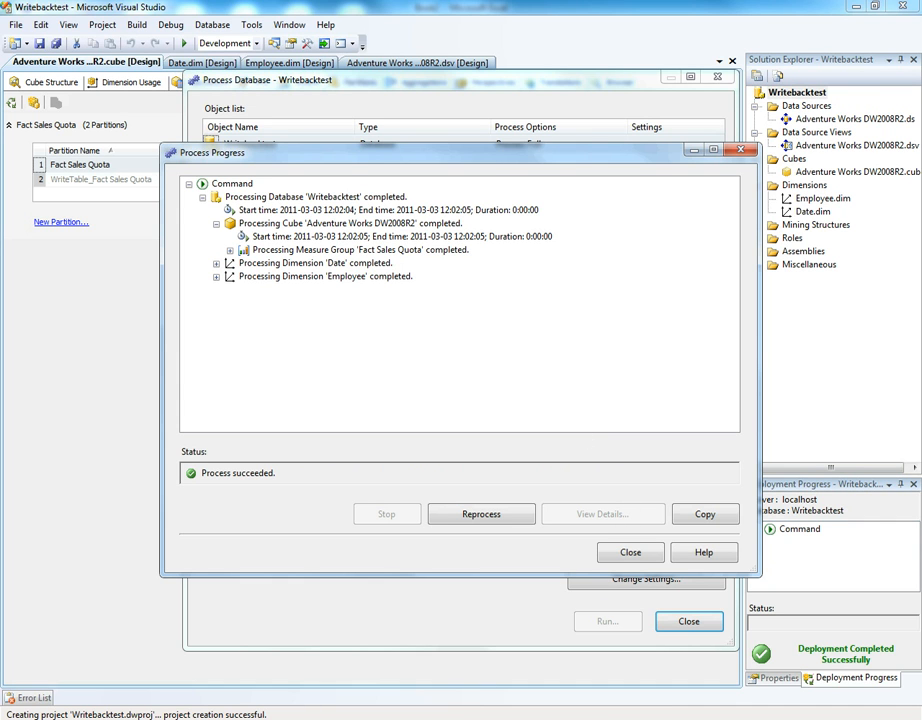
Step: Switch to Excel and start an Analysis Services data connection to server "." using Windows Authentication
left_click(432, 719)
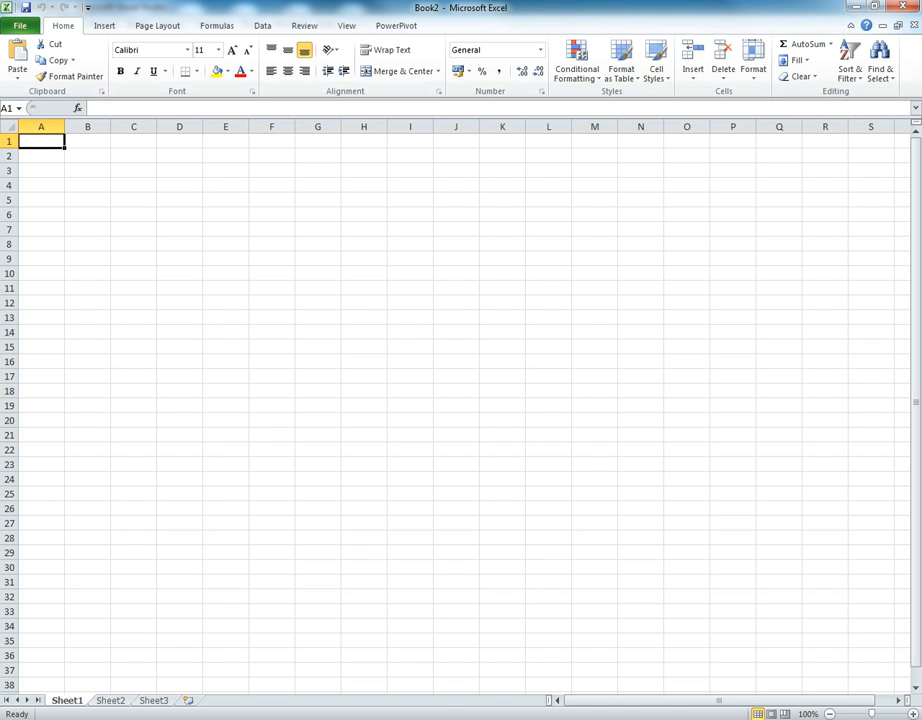
left_click(266, 27)
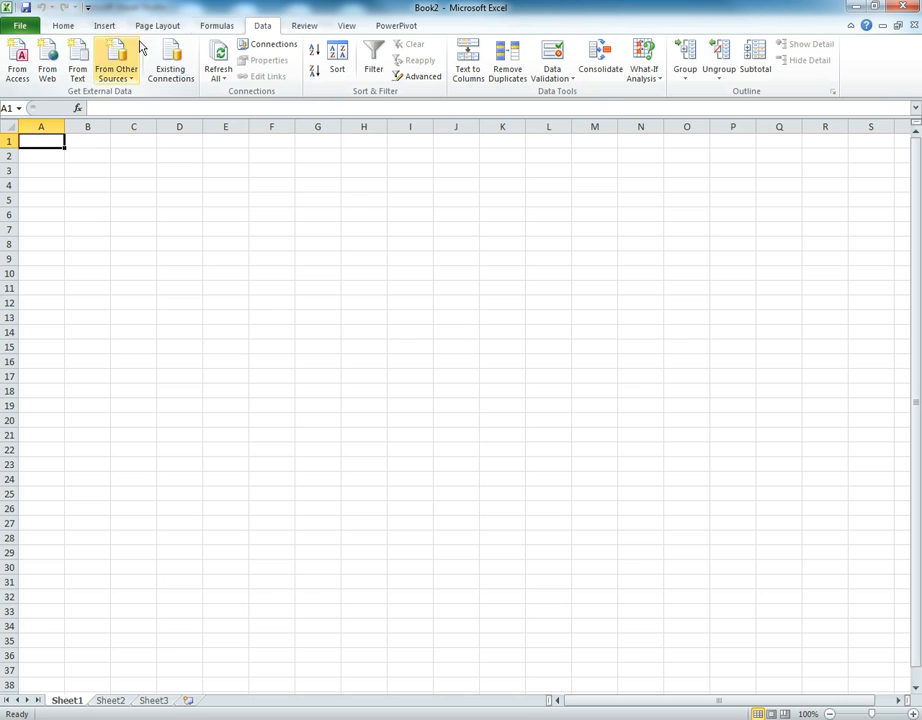
left_click(133, 72)
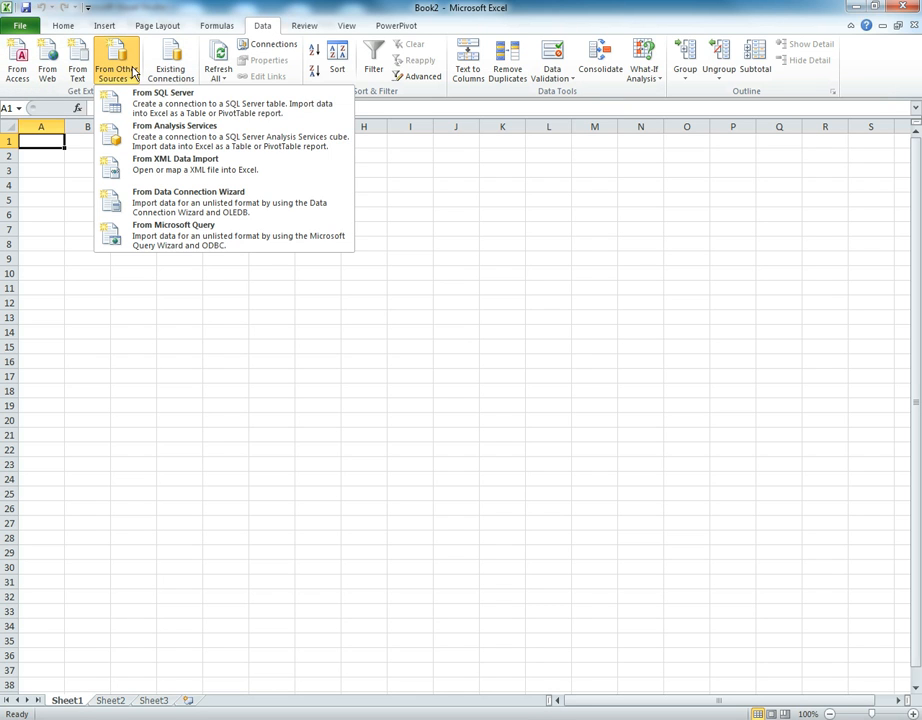
left_click(152, 146)
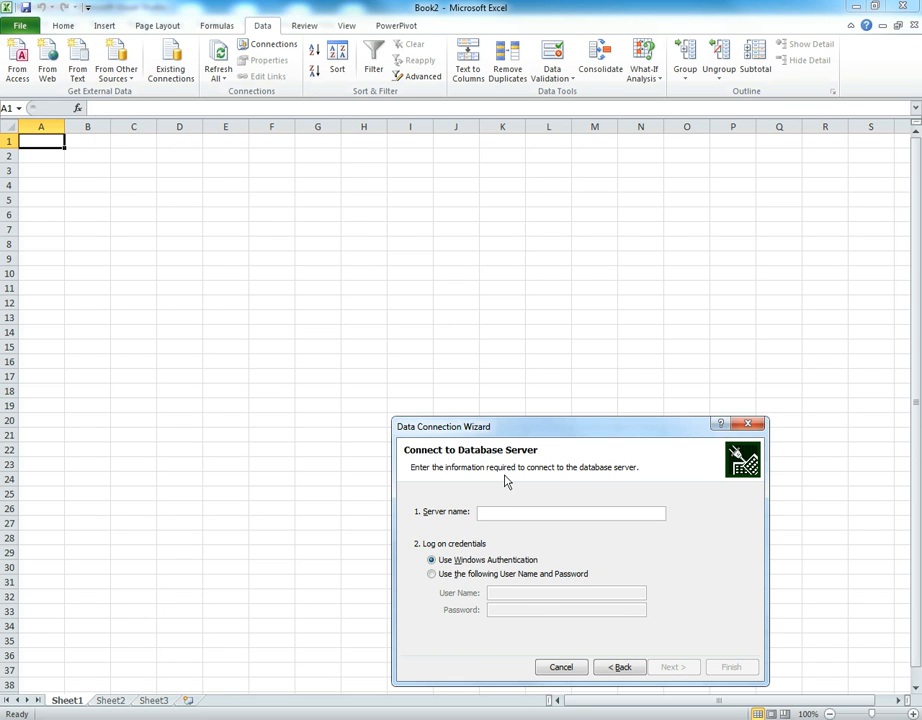
type(".")
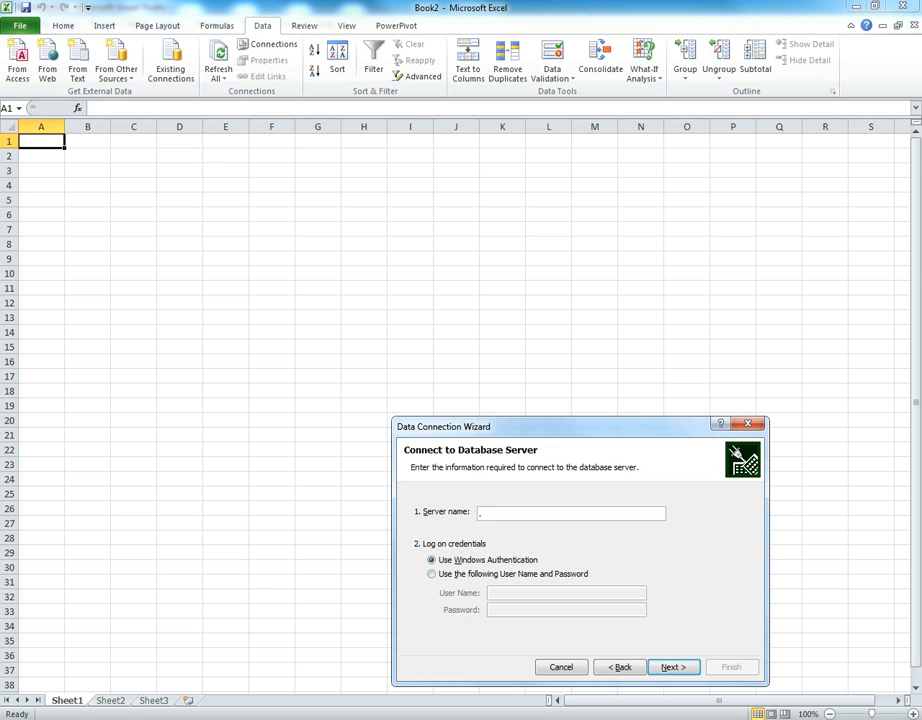
left_click(684, 668)
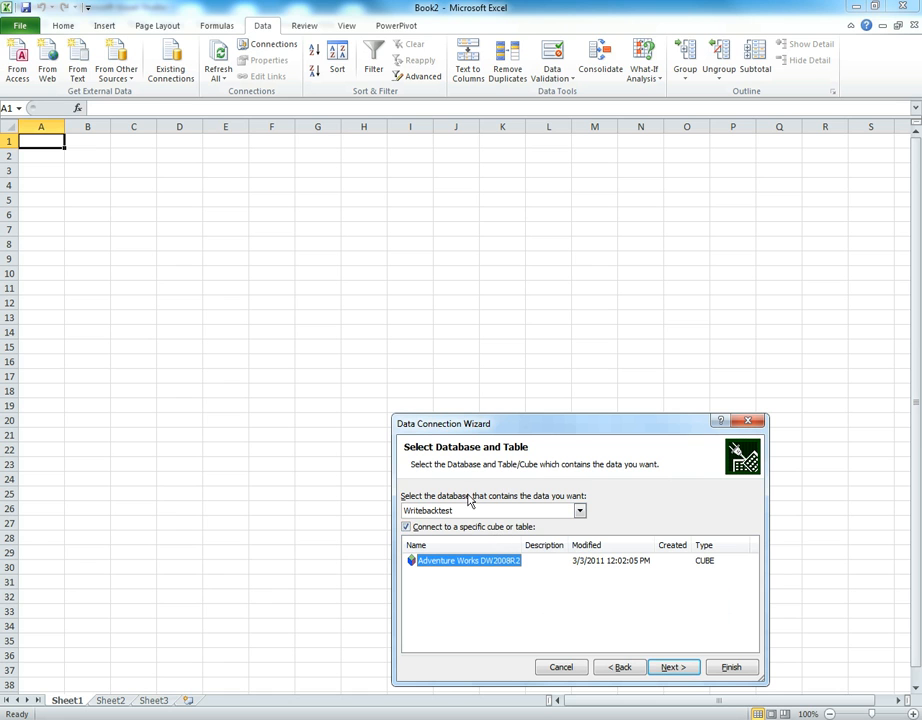
Step: Finish the connection to the Writebacktest database's Adventure Works DW2008R2 cube and import it as a PivotTable report at cell A1
left_click(684, 673)
left_click(721, 671)
left_click(442, 409)
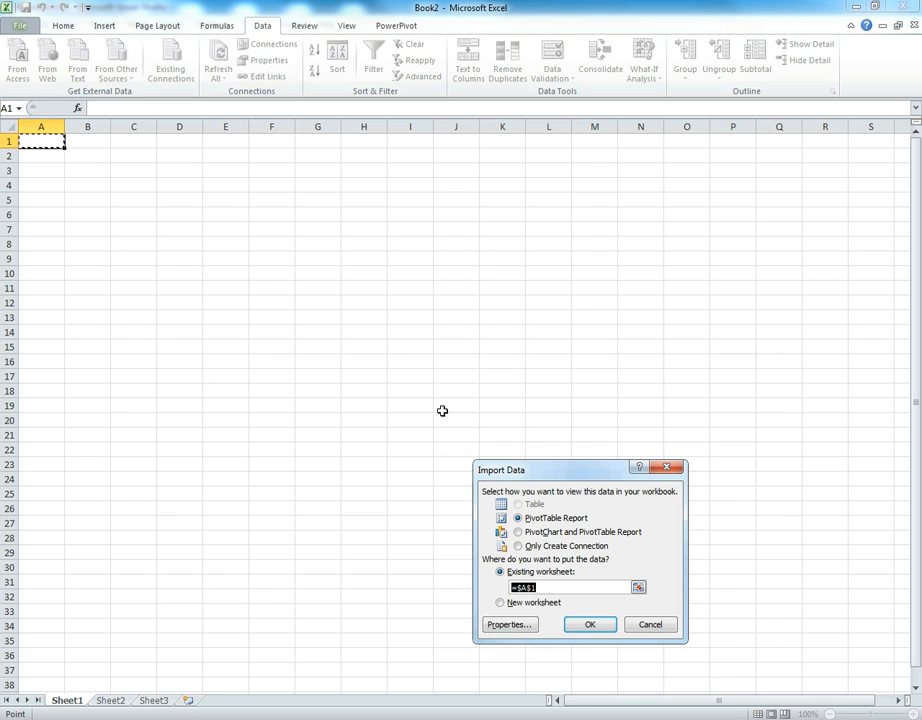
left_click(588, 626)
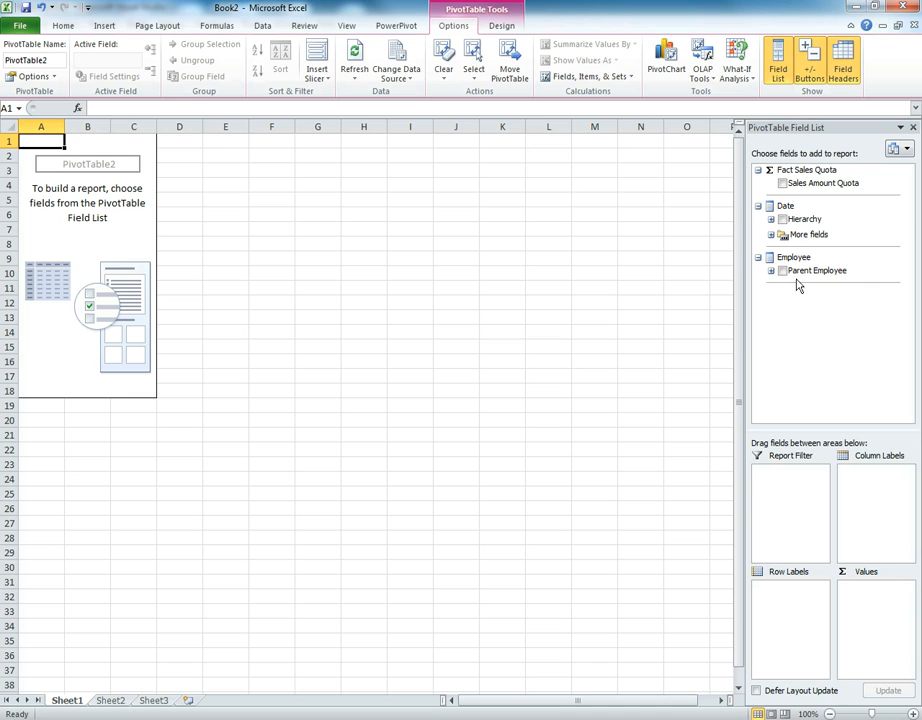
Step: Lay out the PivotTable with Sales Amount Quota values, Parent Employee rows and Date Hierarchy columns, and expand the top two employee levels
left_click_drag(799, 188, 884, 616)
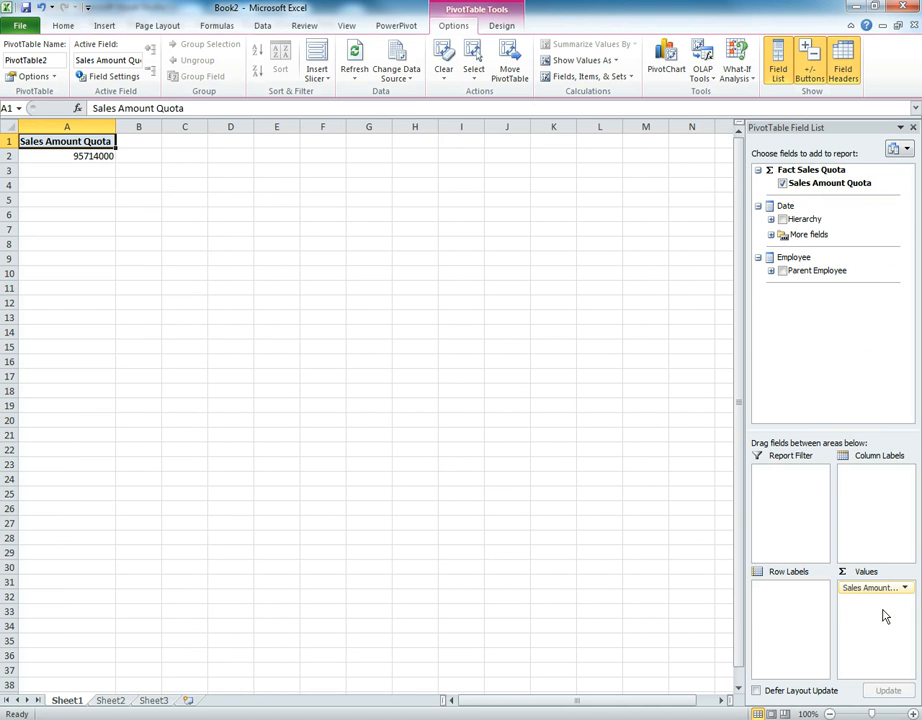
left_click_drag(815, 271, 801, 600)
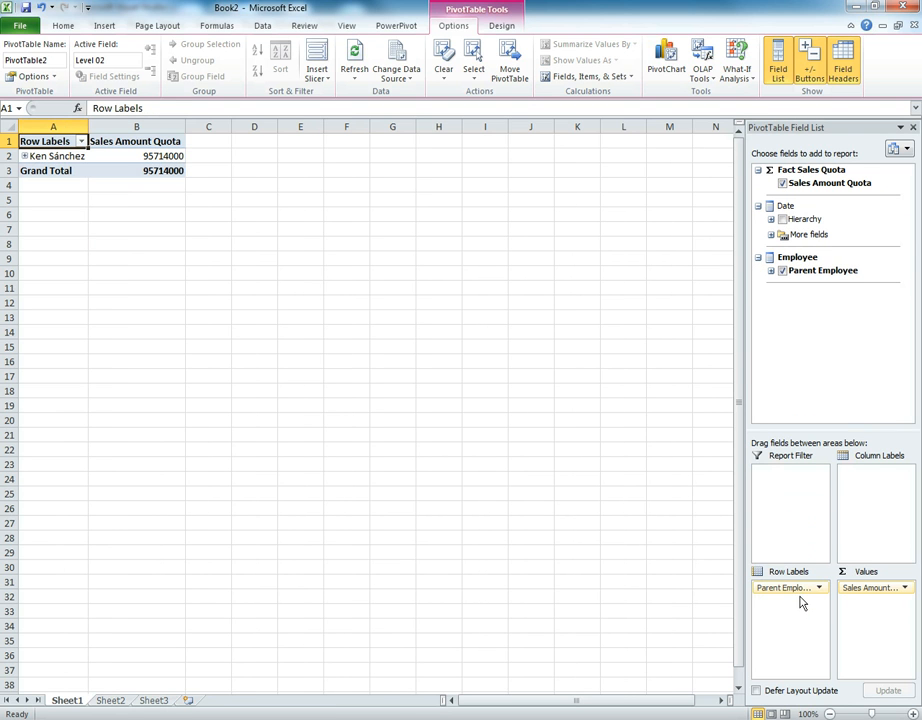
left_click_drag(808, 222, 869, 485)
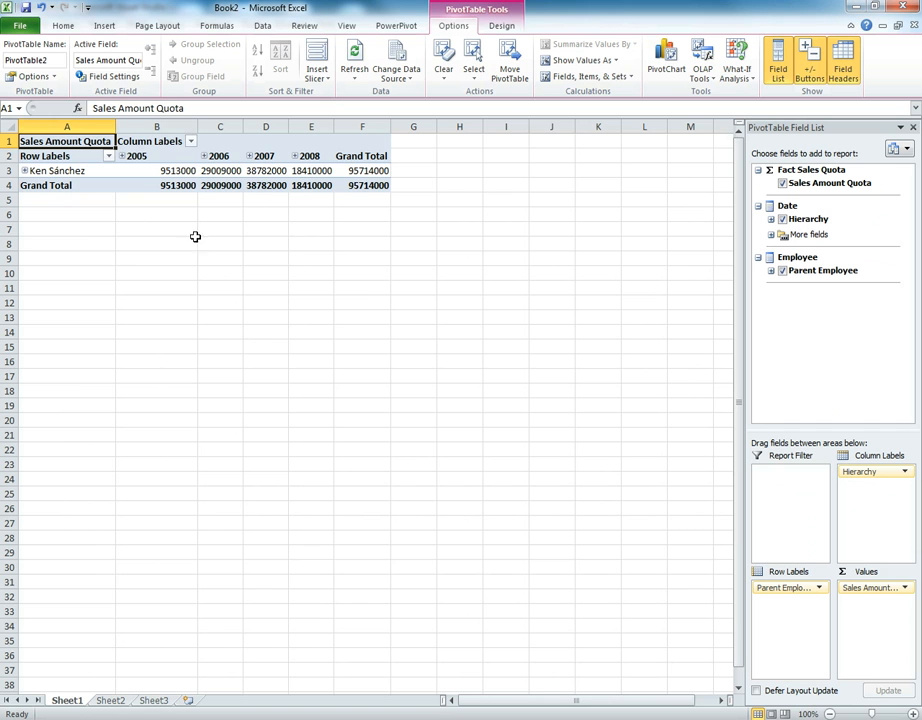
left_click(24, 171)
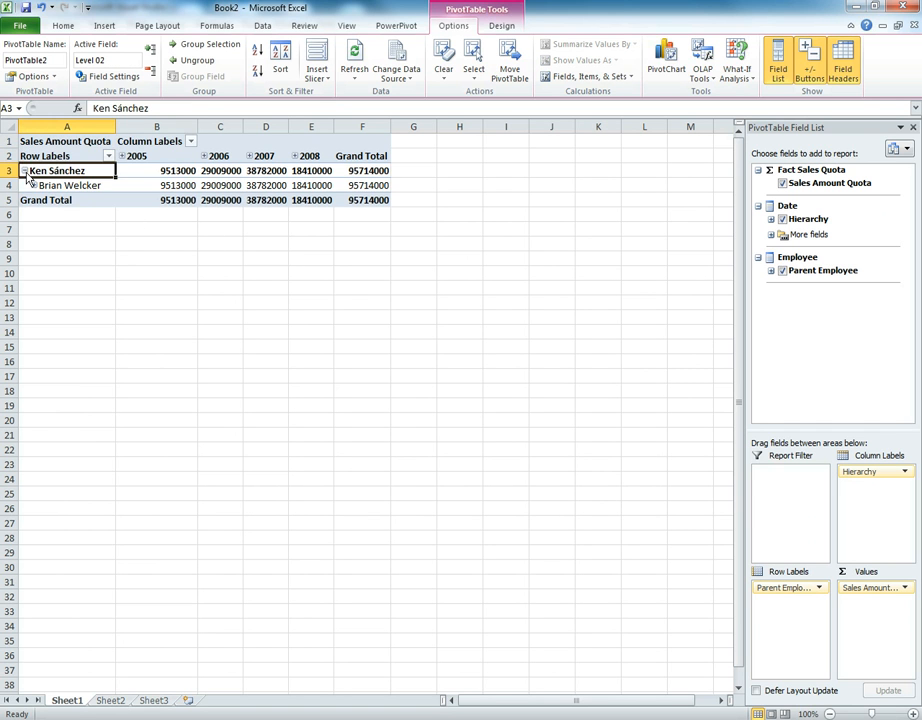
left_click(34, 185)
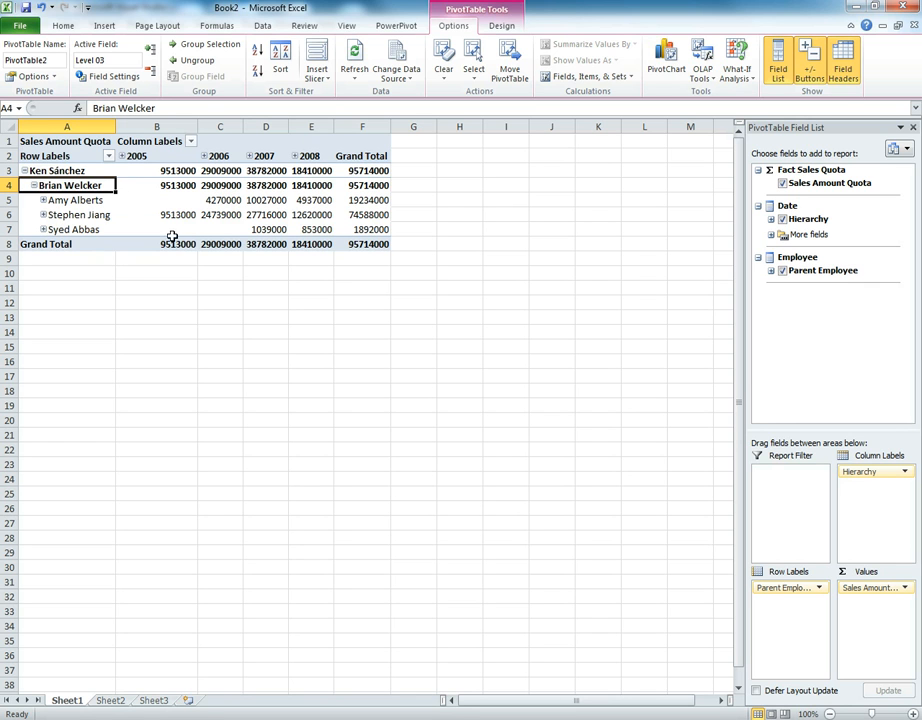
Step: Enable What-If Analysis for the PivotTable
mouse_move(179, 238)
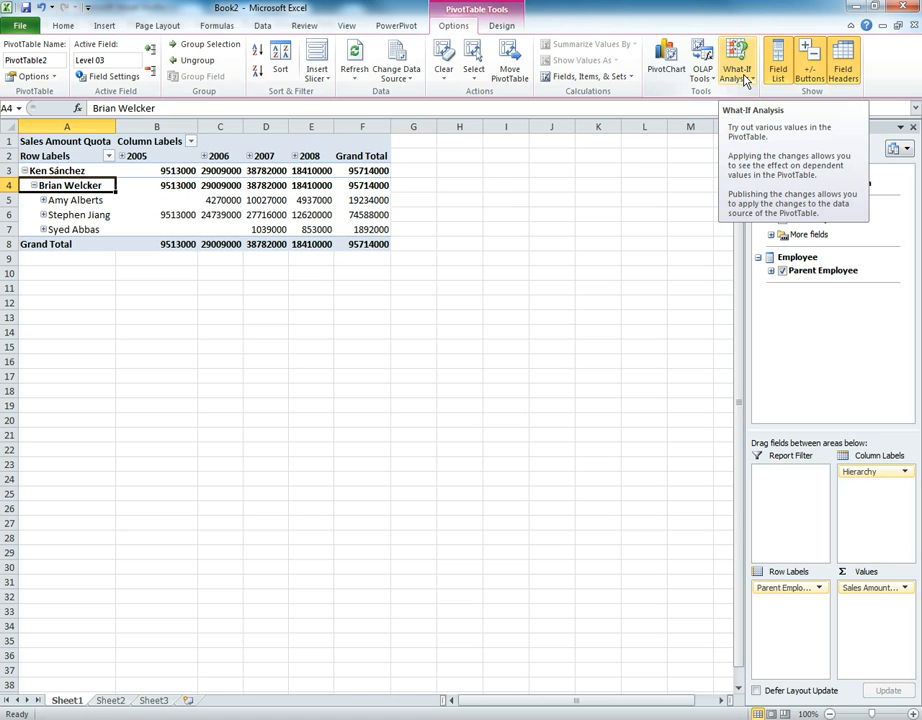
left_click(744, 80)
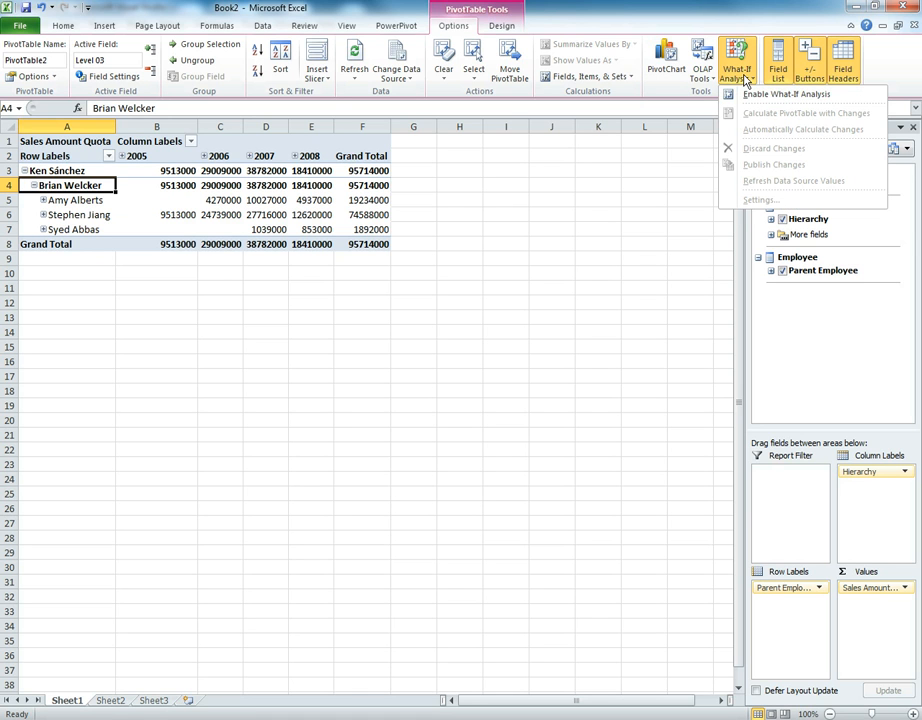
left_click(751, 95)
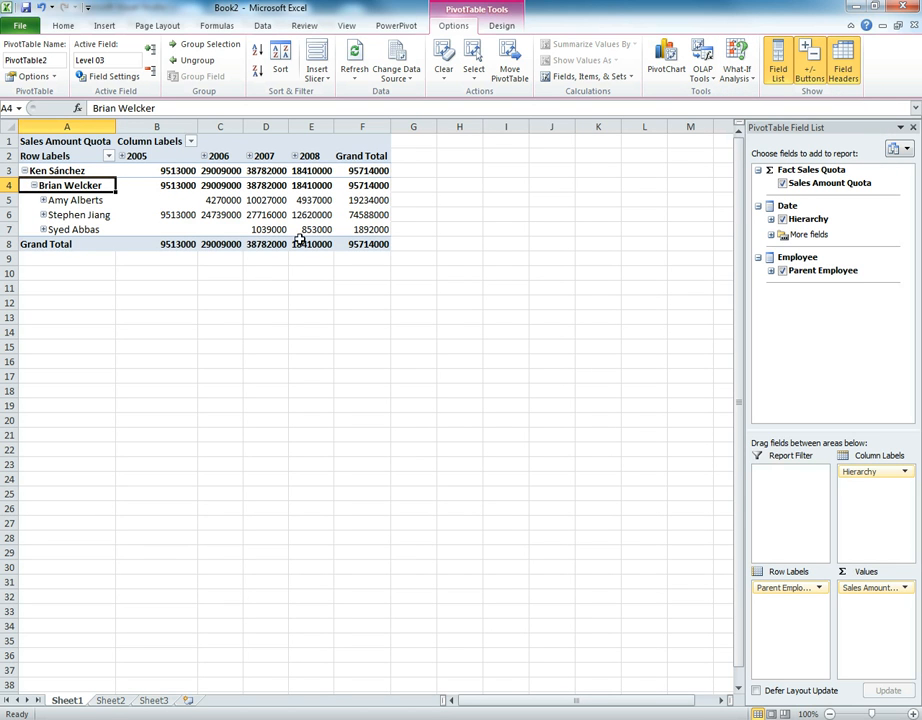
Step: Set the empty 2006 quota in cell C7 to 25432352 and publish the change to the cube
left_click(222, 230)
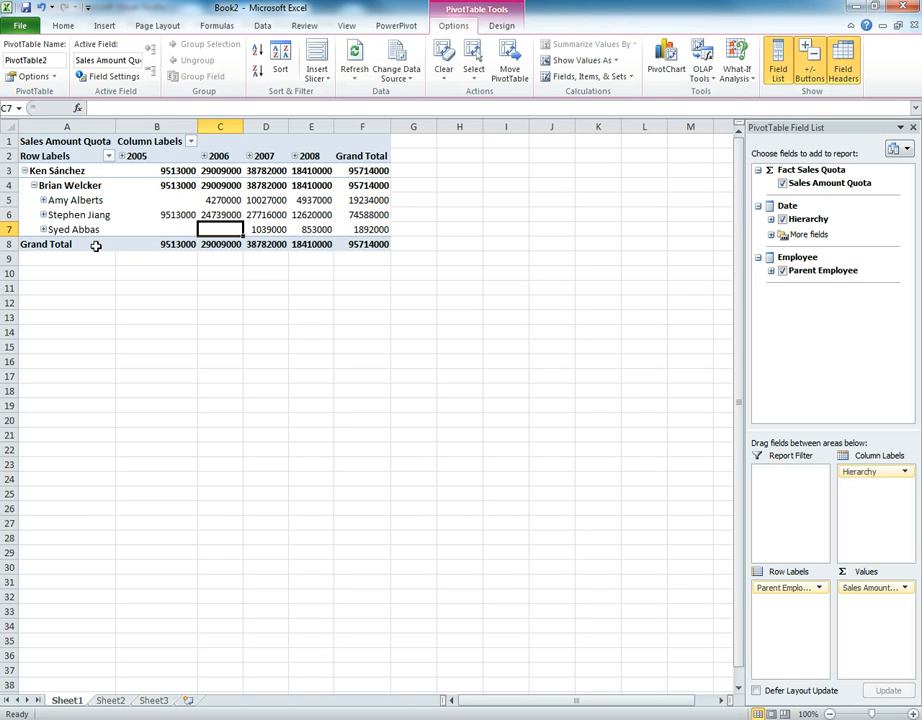
type("25432352")
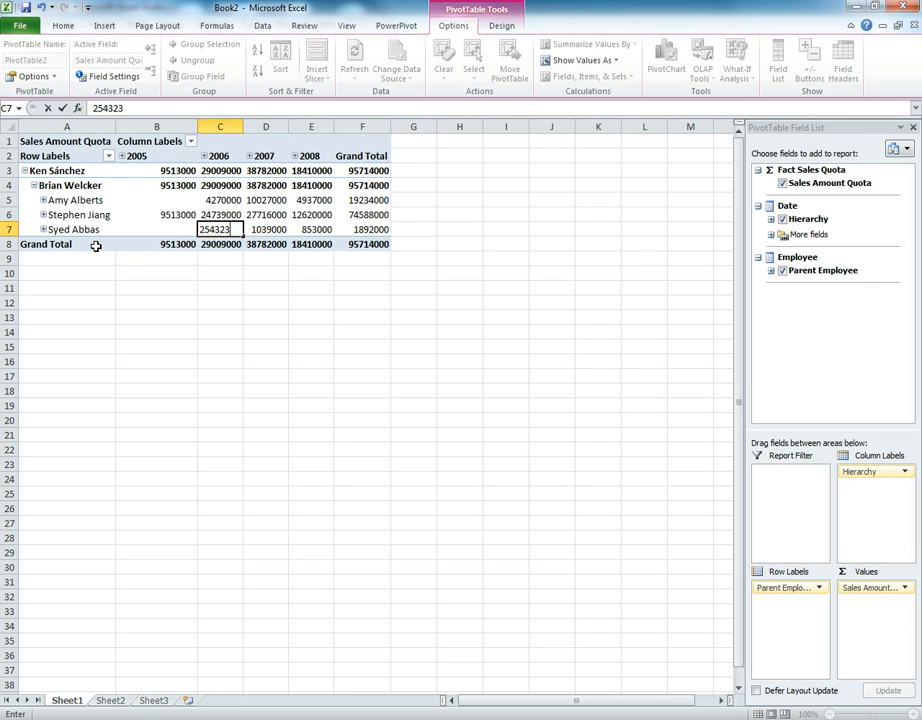
left_click(210, 215)
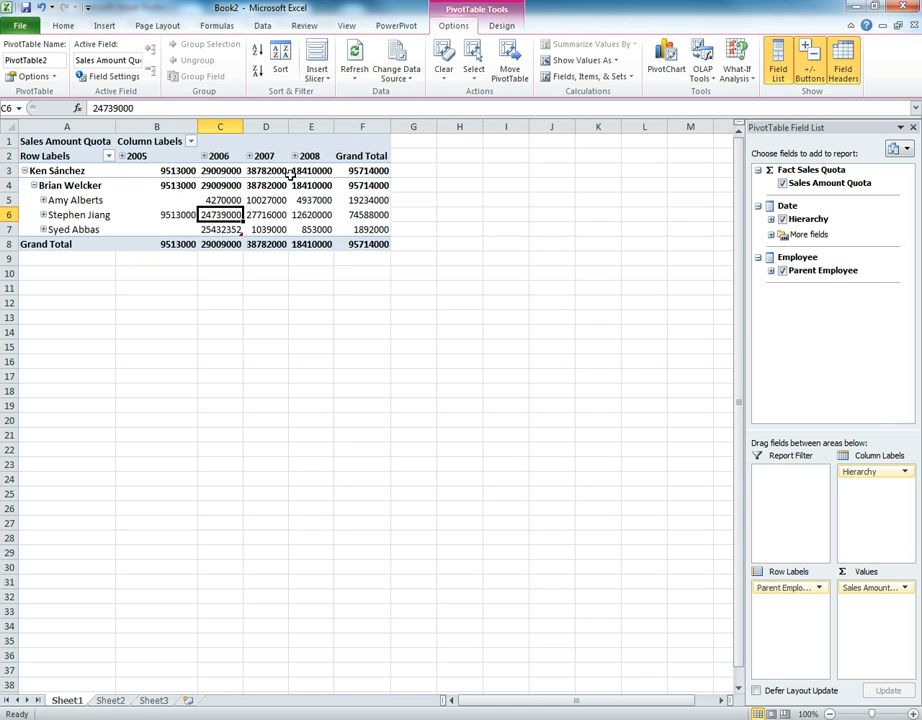
left_click(737, 74)
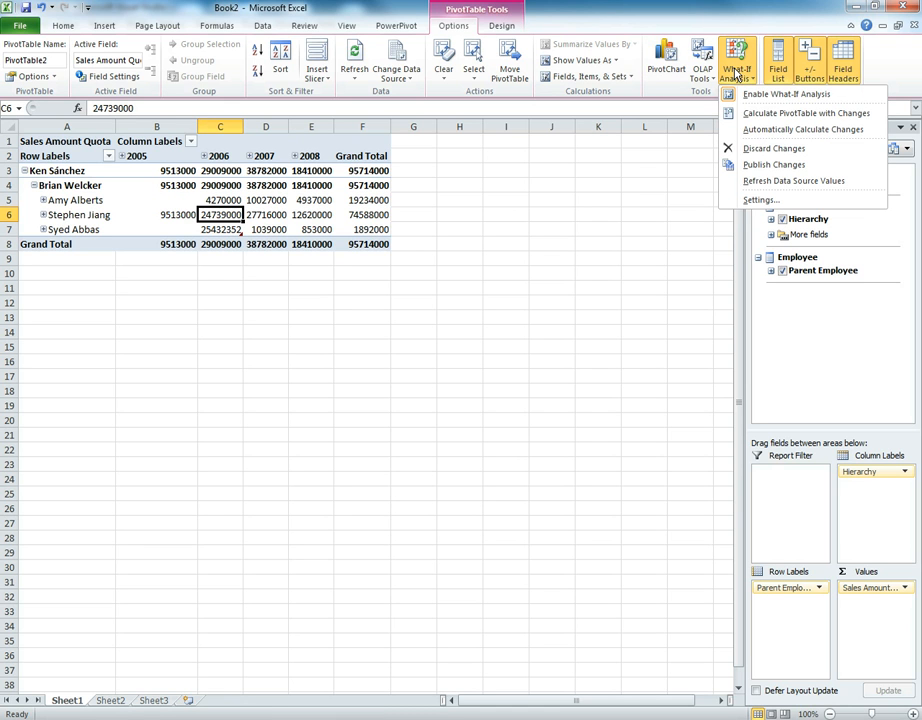
left_click(751, 165)
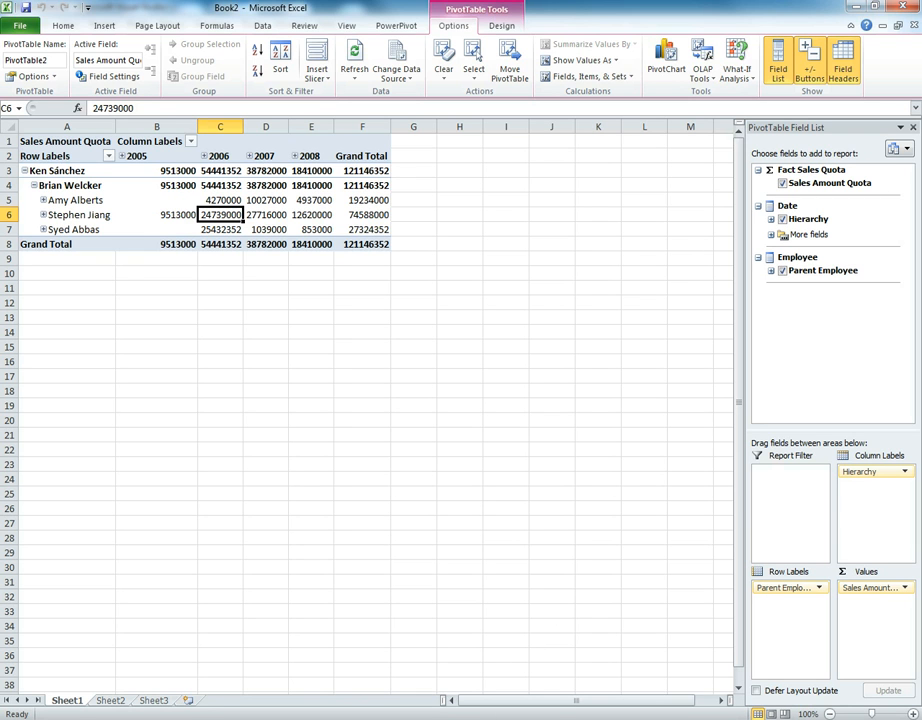
Step: Switch to SQL Server Management Studio and rerun the top 1000 rows query on WriteTable_Fact Sales Quota to check the written records
mouse_move(477, 719)
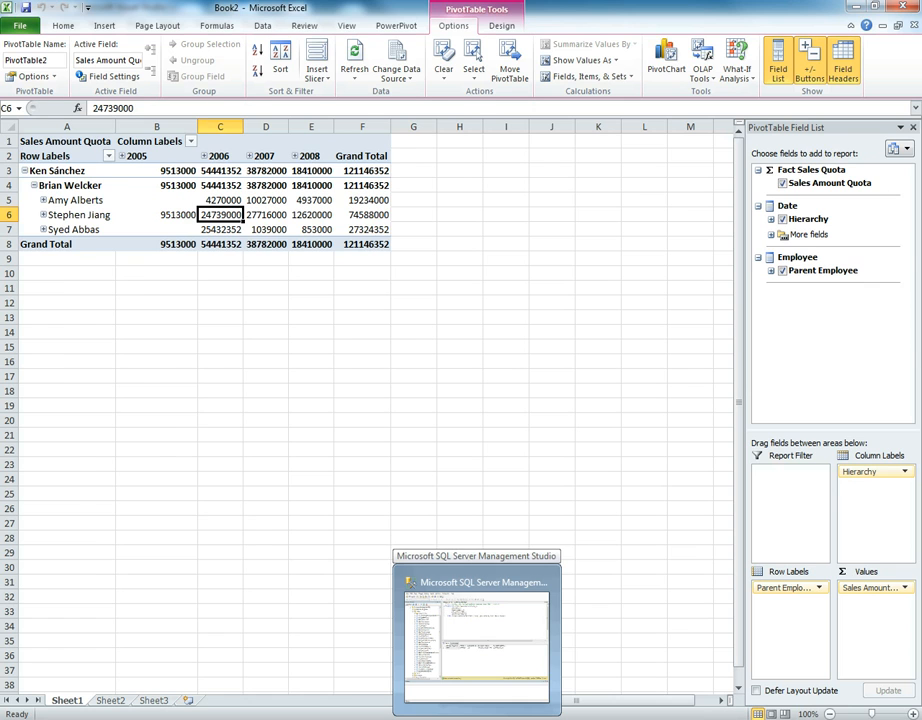
left_click(477, 635)
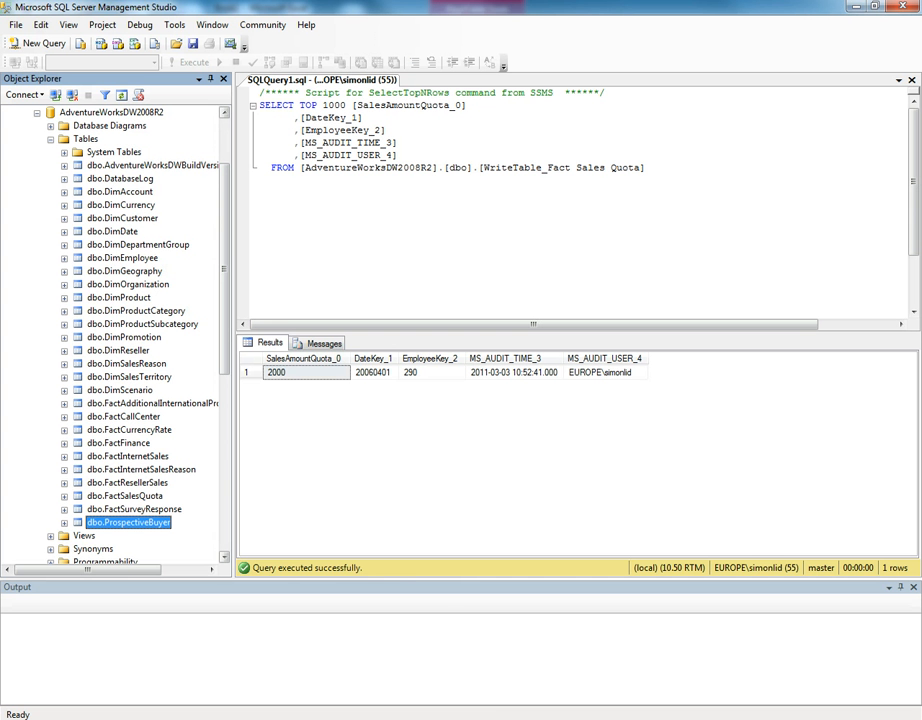
left_click(325, 155)
key("F5")
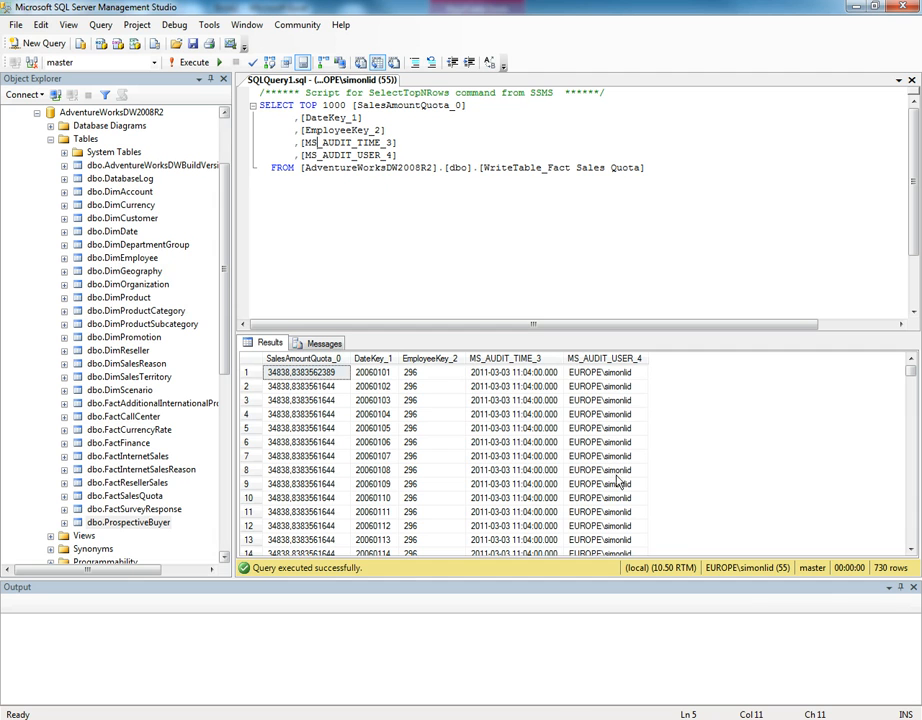
Step: Return to Excel and review the What-If Analysis settings for calculation, value to allocate and allocation method, leaving without changes
key("alt+Tab")
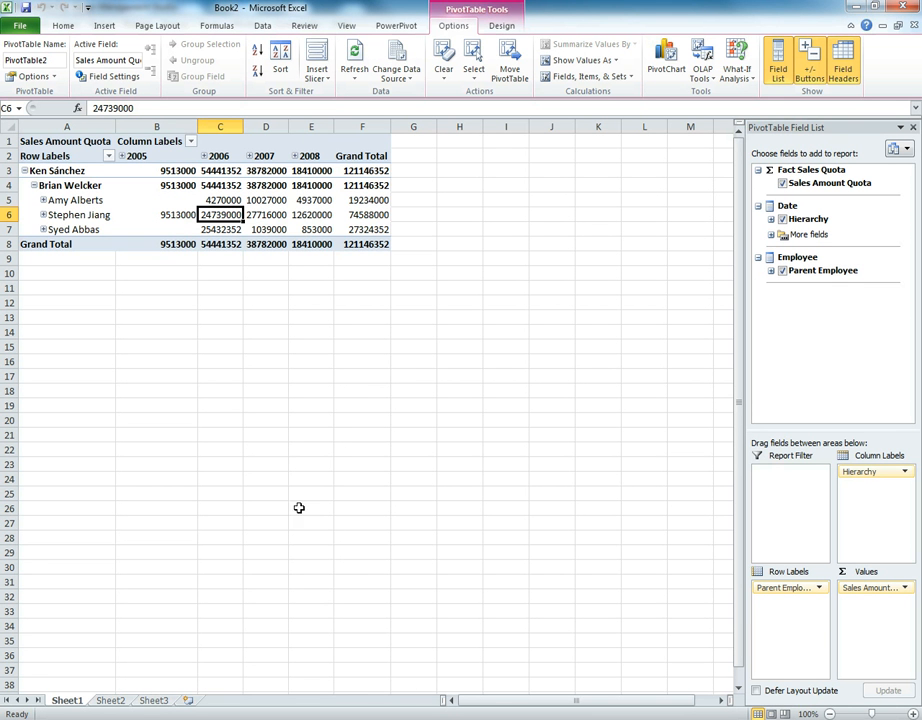
mouse_move(227, 231)
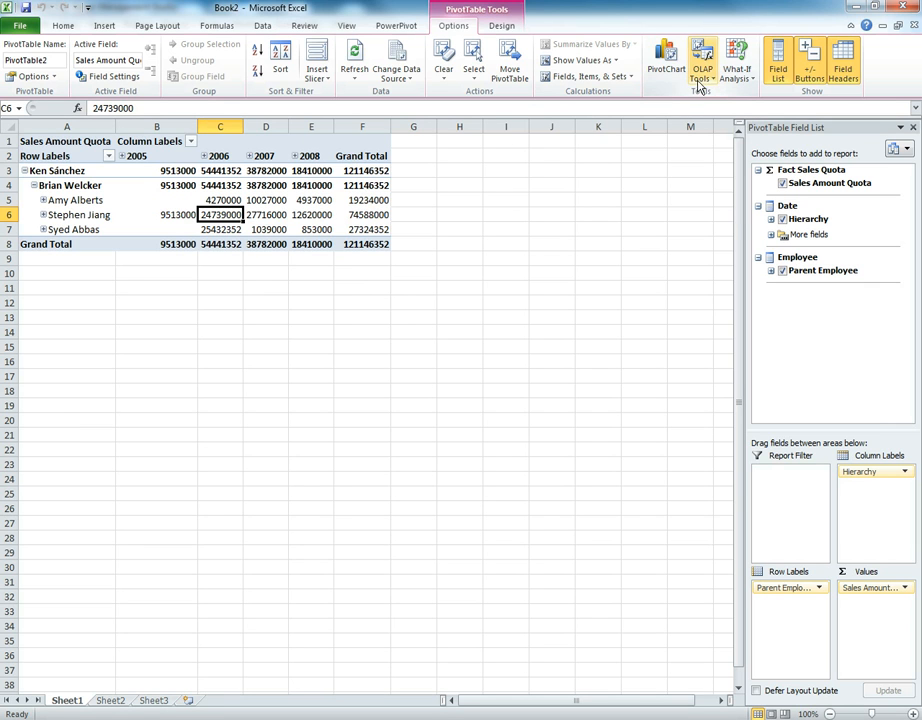
left_click(731, 80)
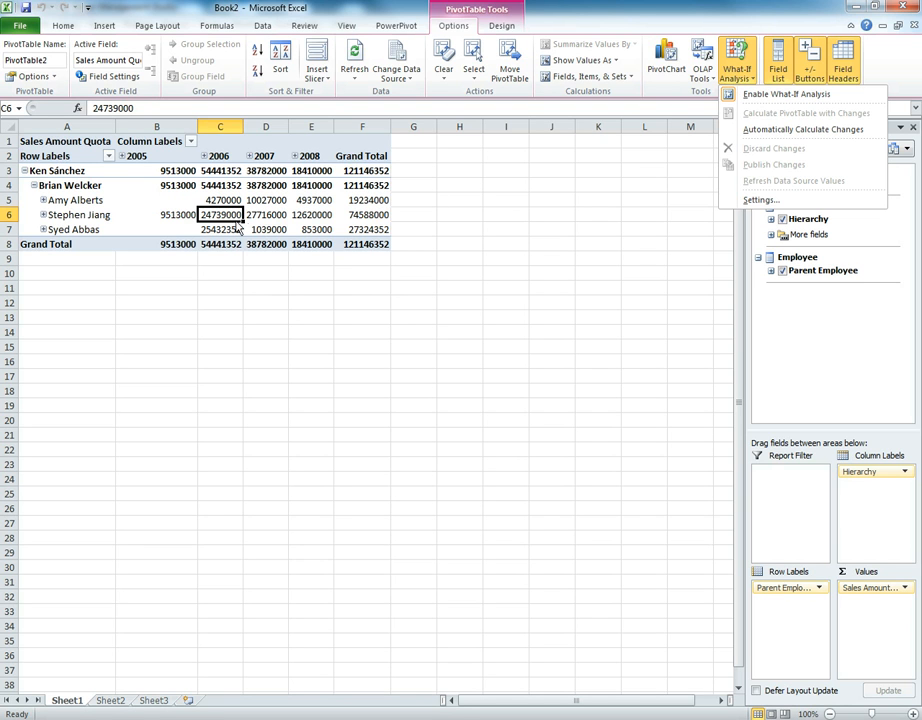
left_click(180, 218)
left_click(180, 218)
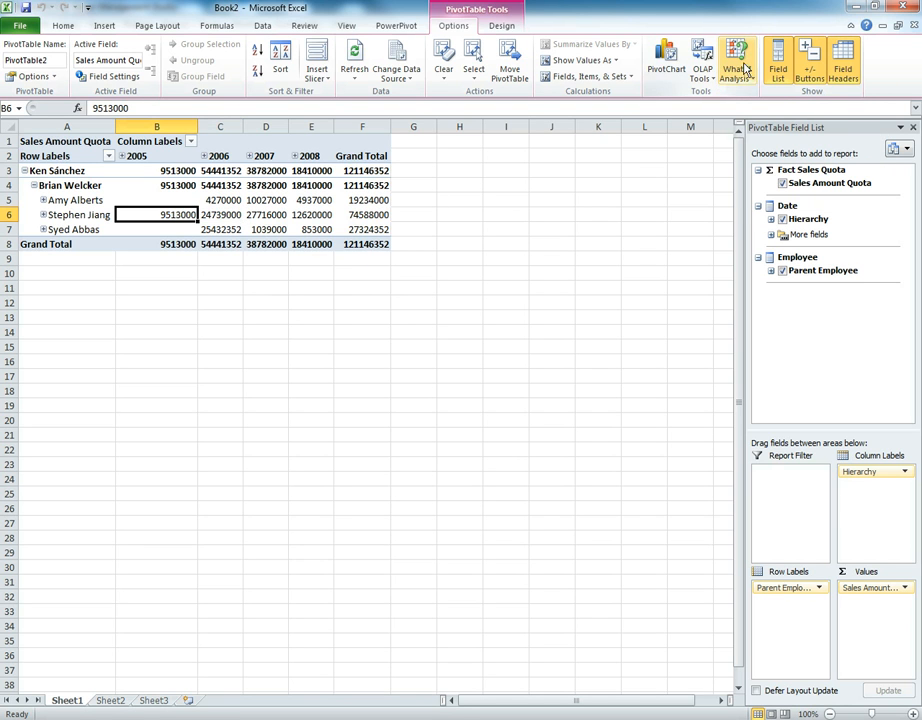
left_click(735, 72)
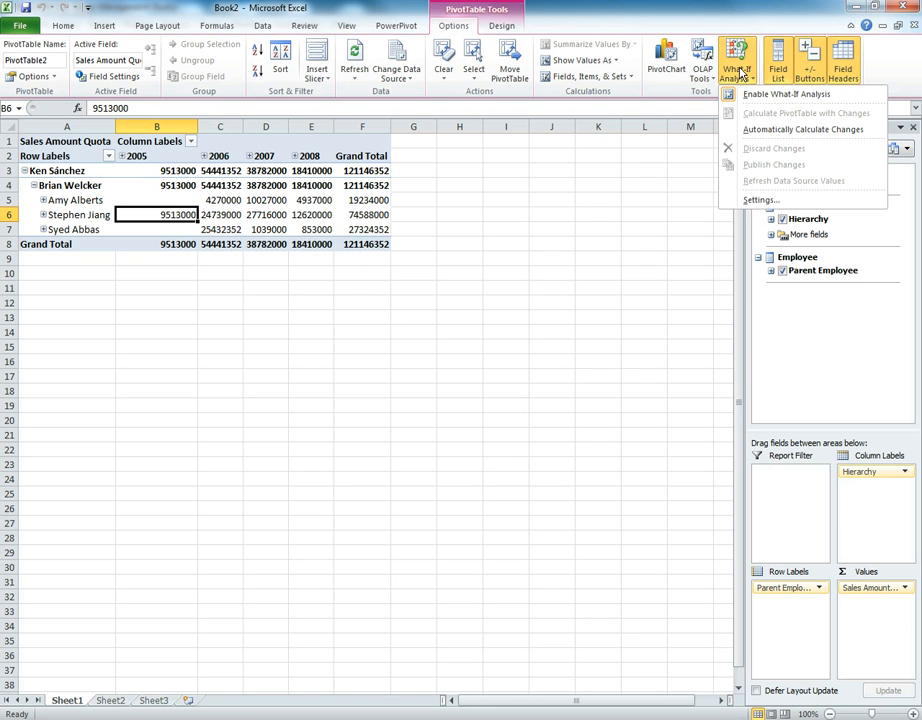
left_click(760, 200)
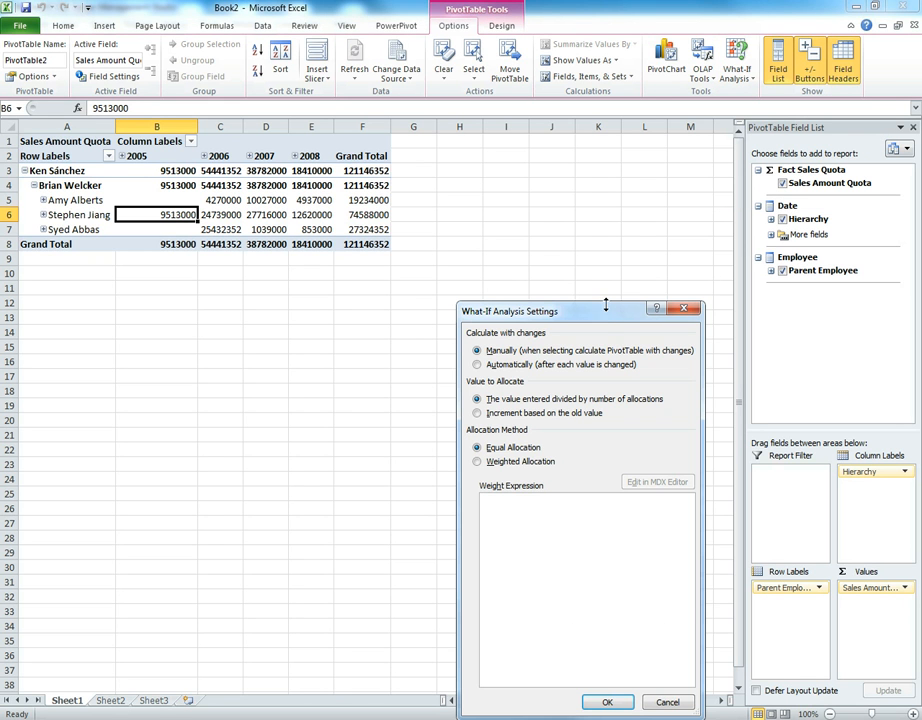
left_click_drag(601, 315, 470, 97)
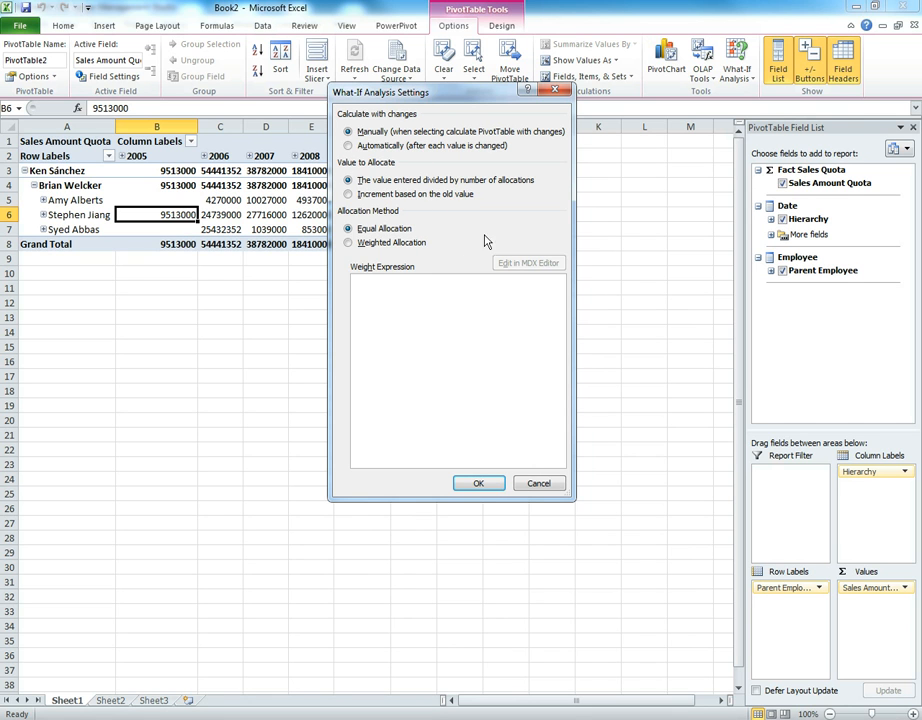
left_click(540, 484)
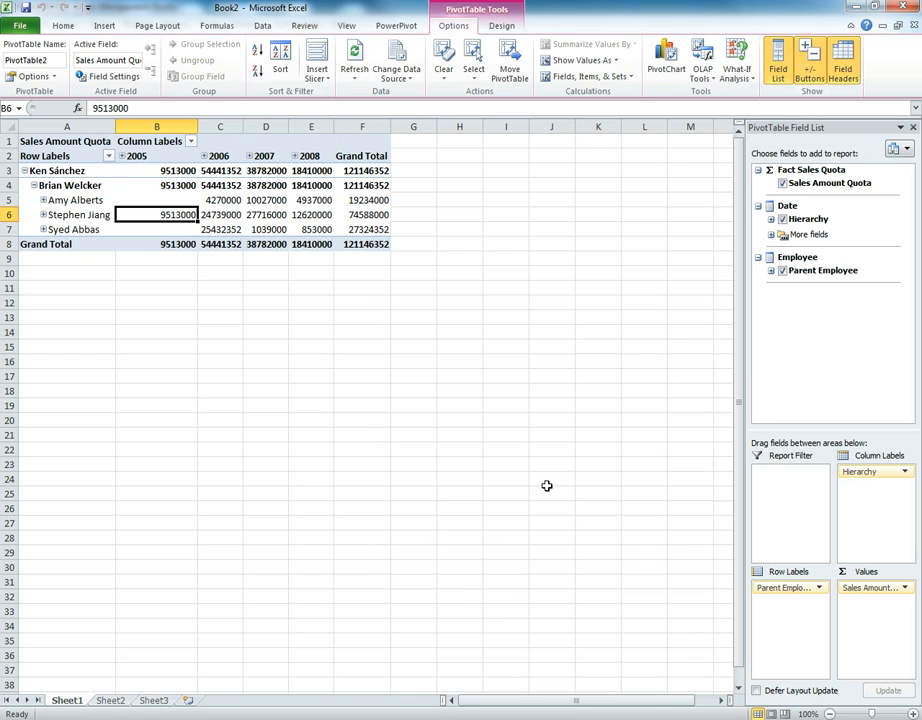